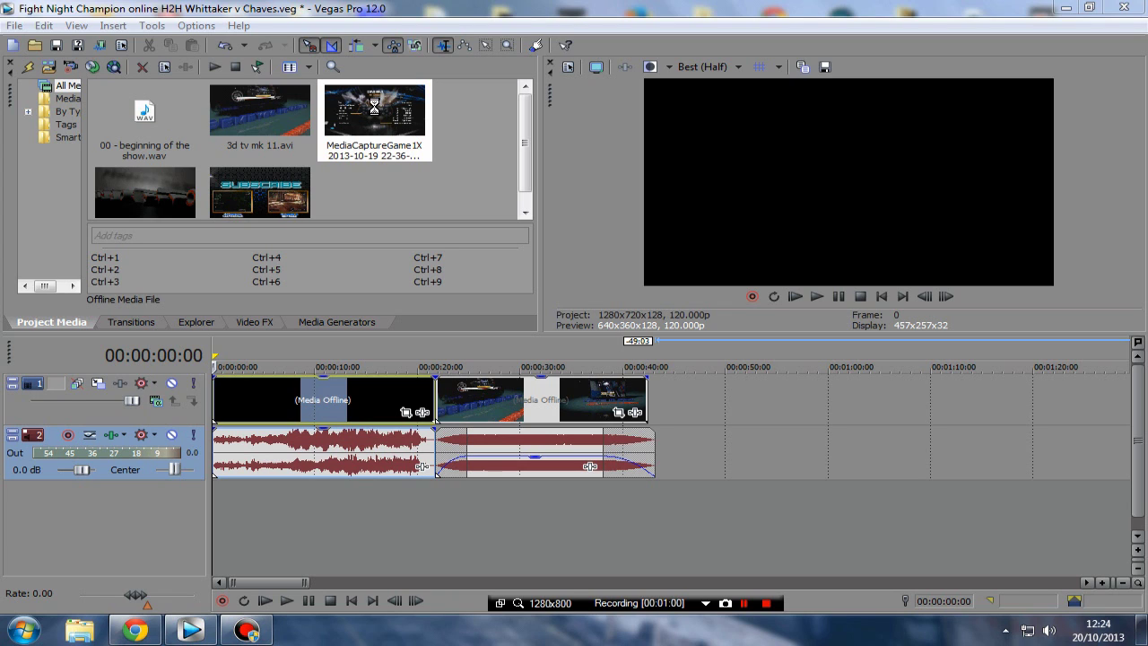
Open the Bandicam 2 folder holding the 20.4 GB MediaCaptureGame AVI via Explore Containing Folder.
right_click(374, 105)
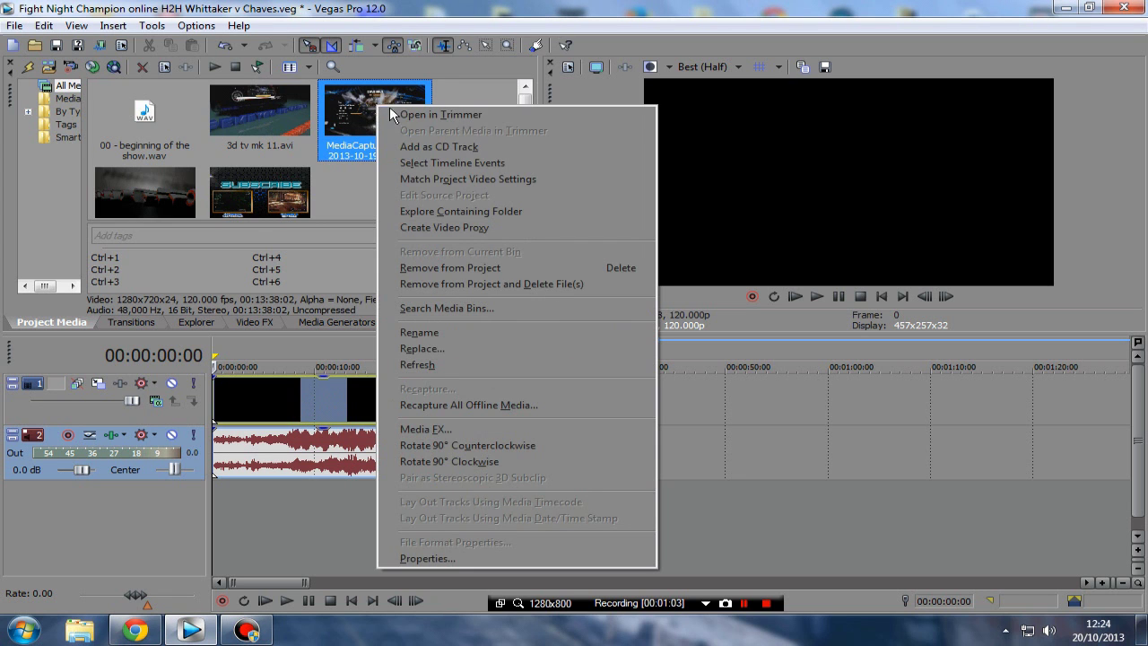
click(464, 211)
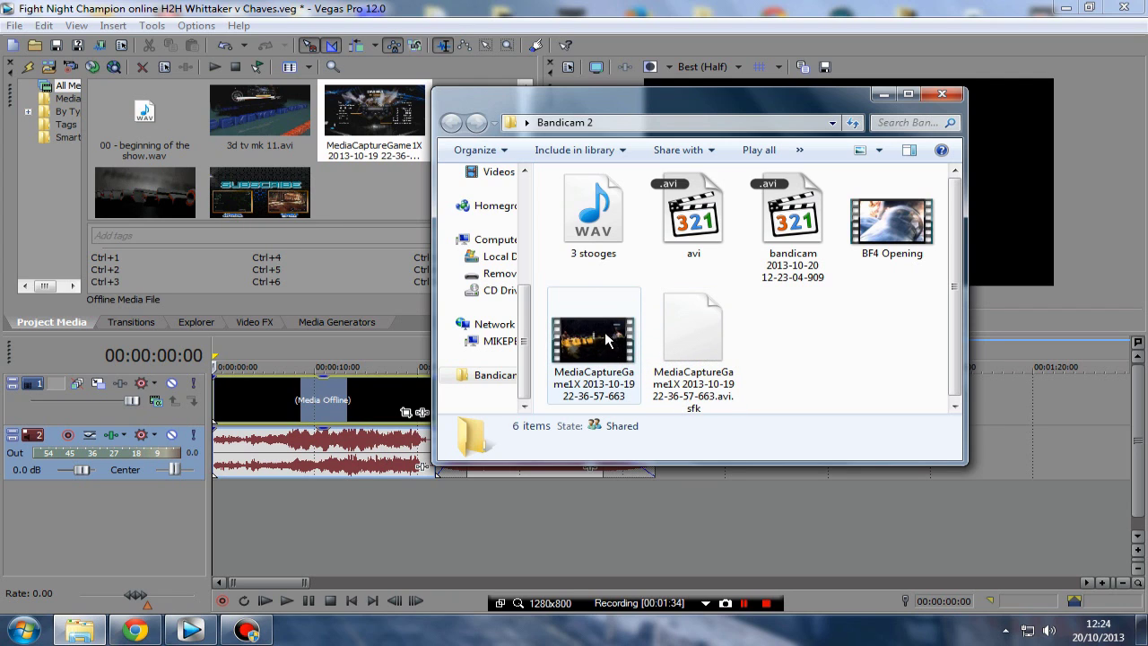
mouse_move(573, 352)
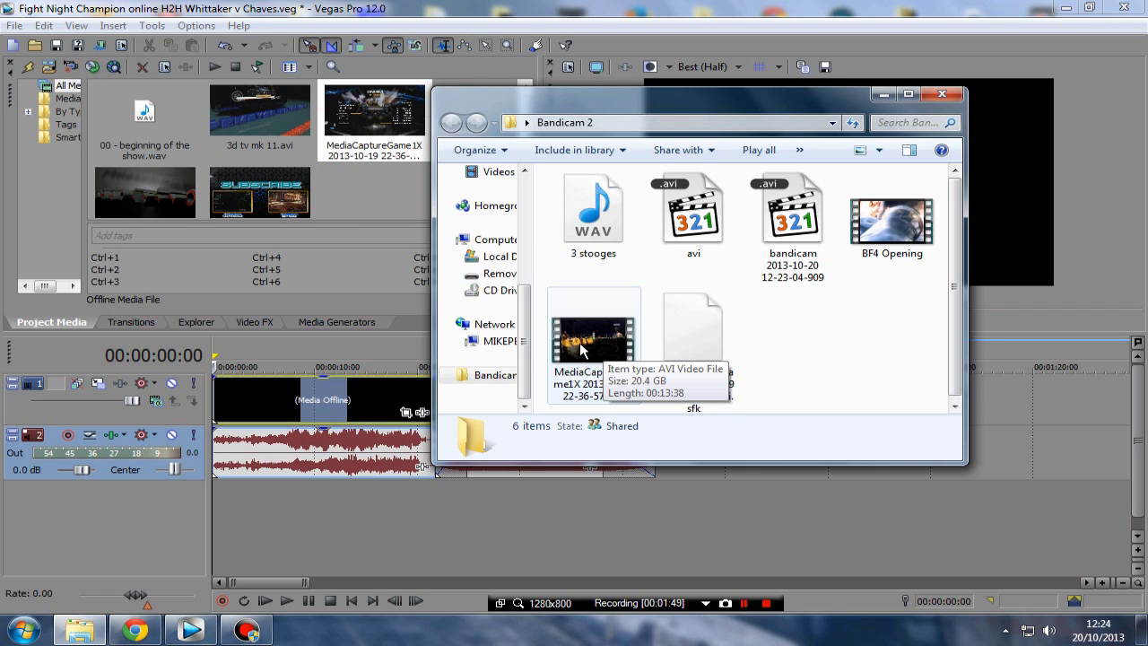
mouse_move(610, 350)
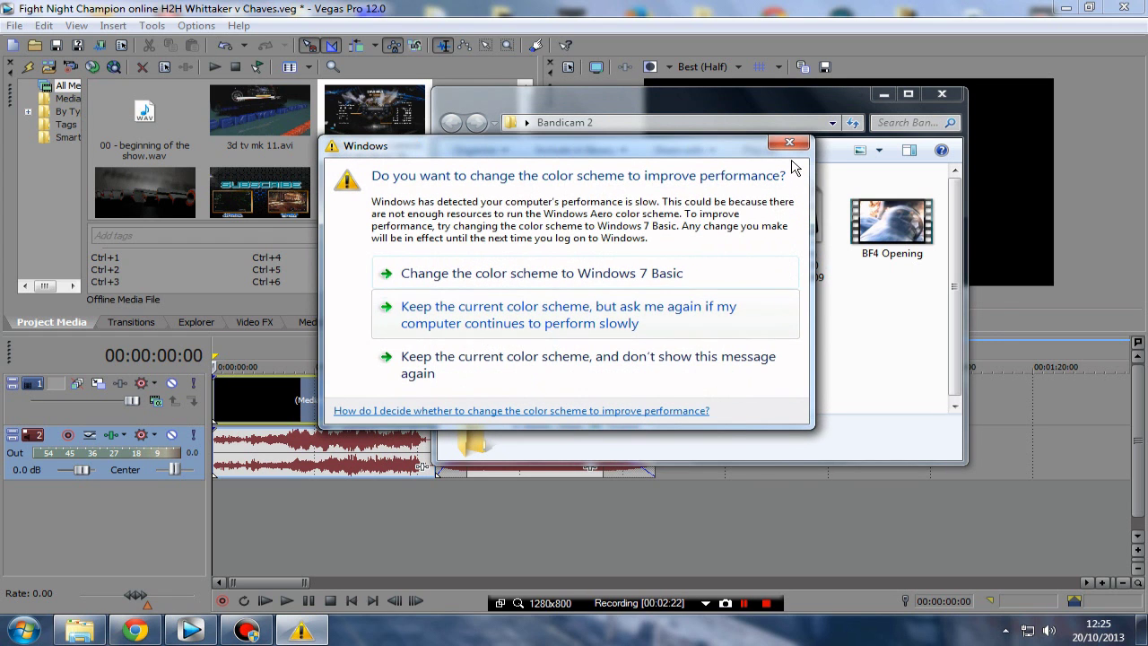
Dismiss the Windows colour-scheme performance prompt.
click(789, 143)
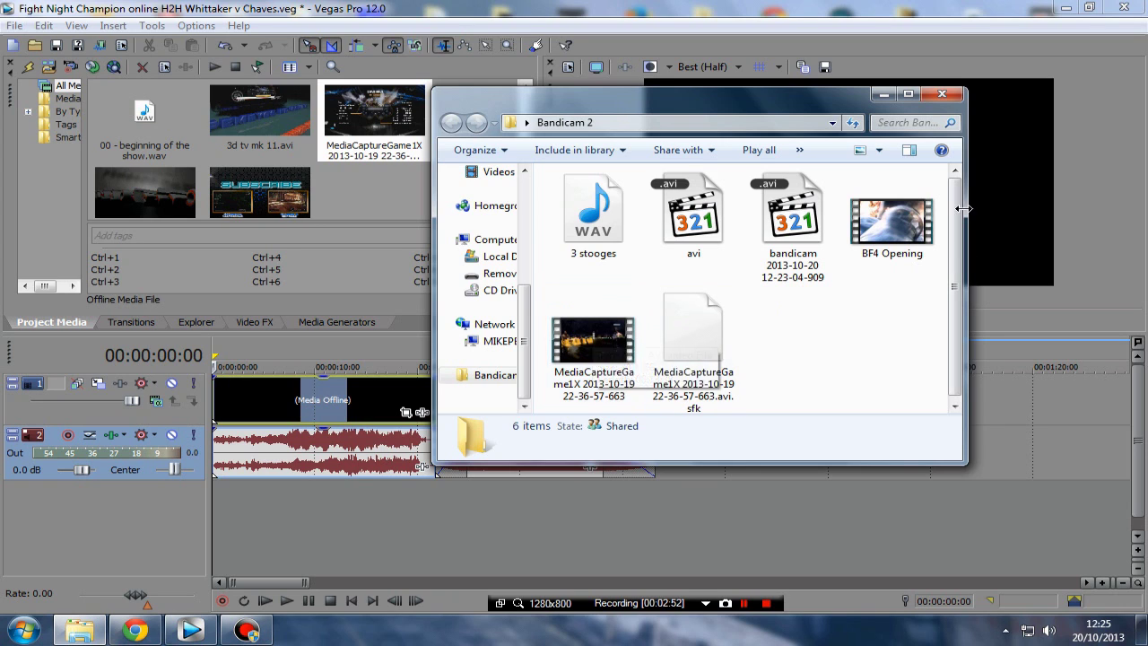
Close the Bandicam 2 window and play the Vegas edit from 00:00:19:06.
click(941, 94)
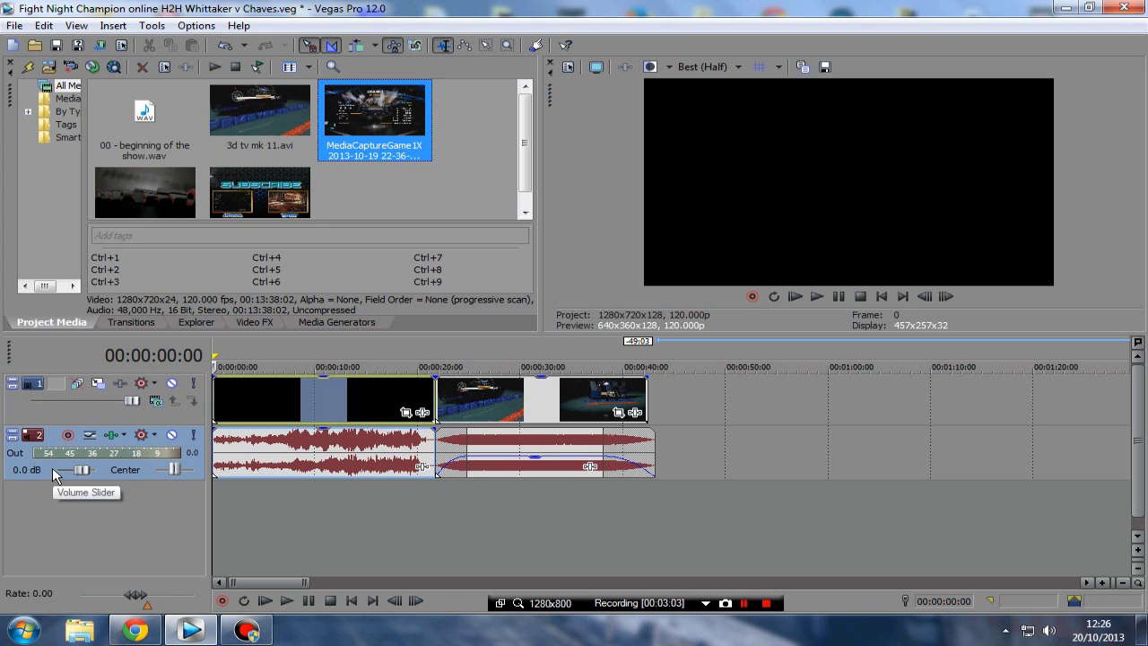
click(335, 342)
click(335, 342)
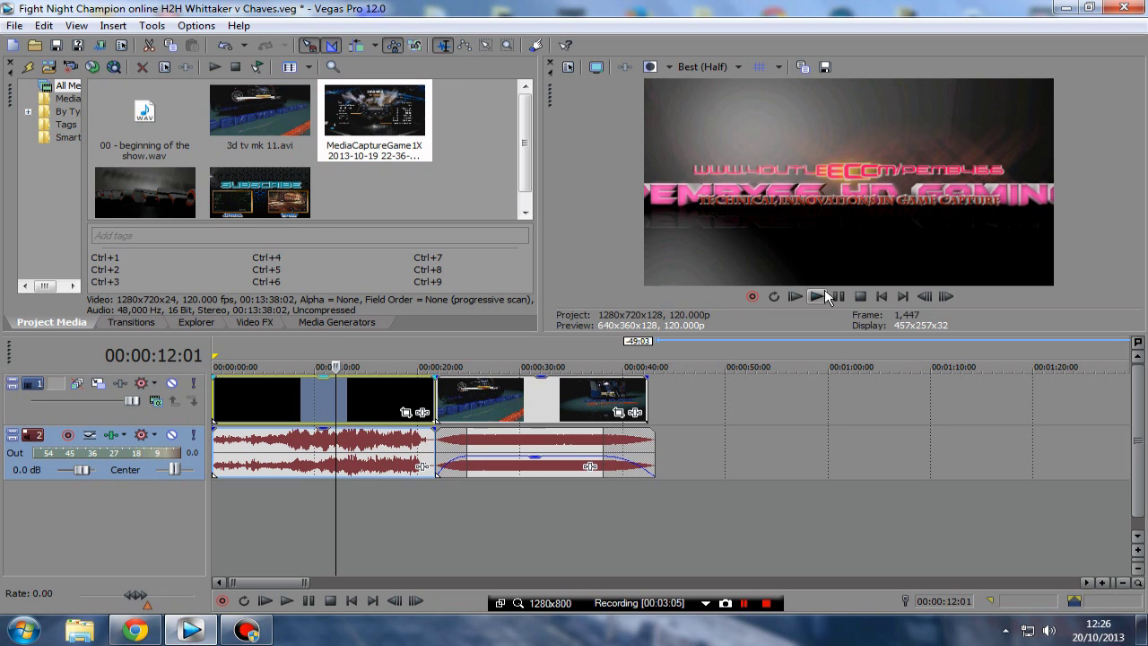
click(408, 341)
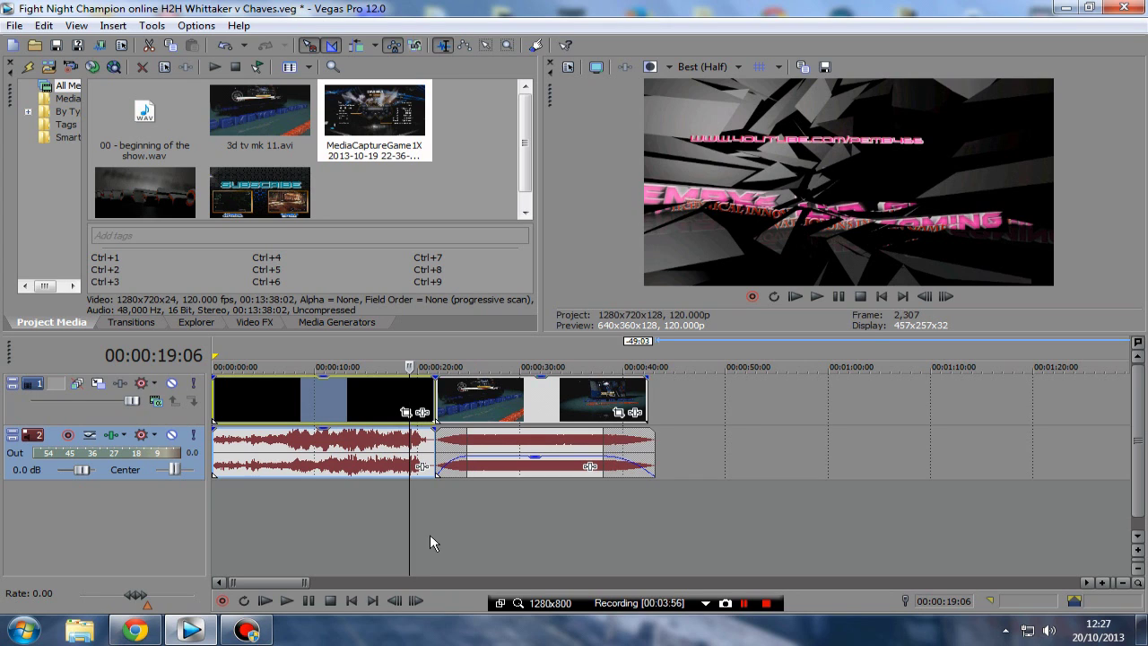
click(308, 601)
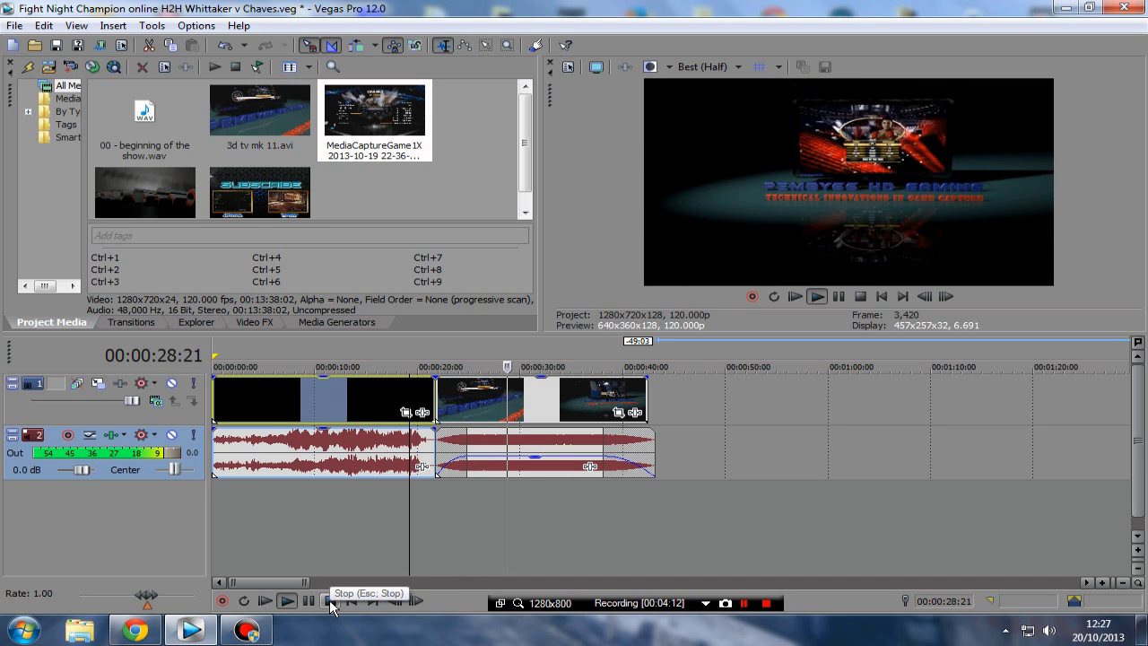
Stop playback and place the cursor at 00:00:30:25 in the second clip.
click(330, 600)
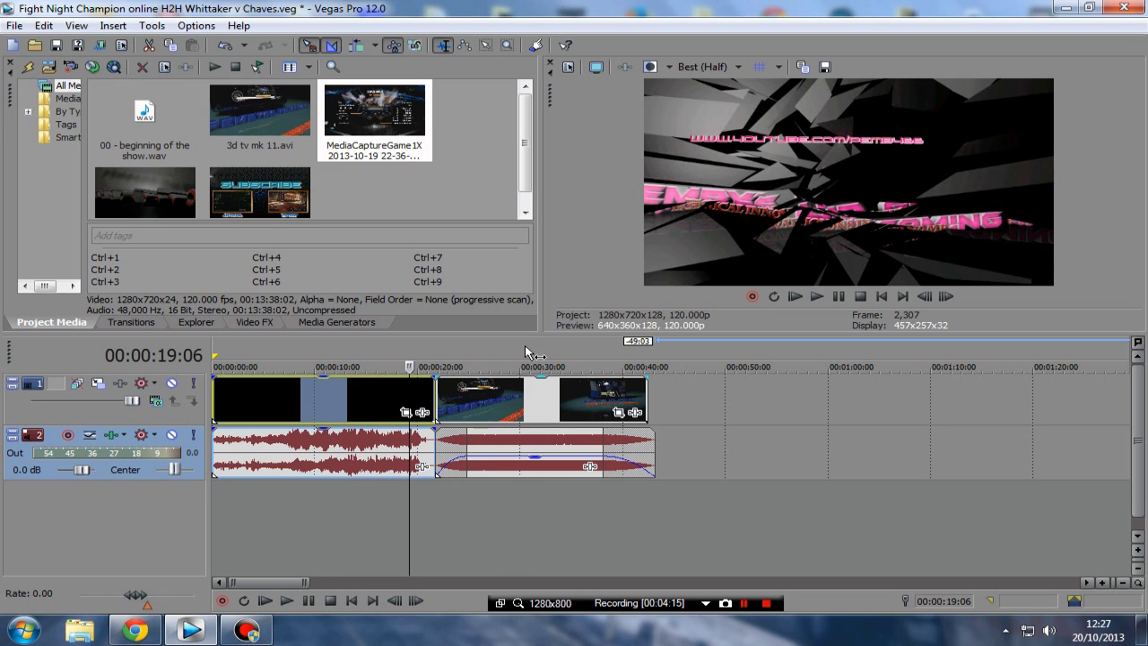
click(529, 347)
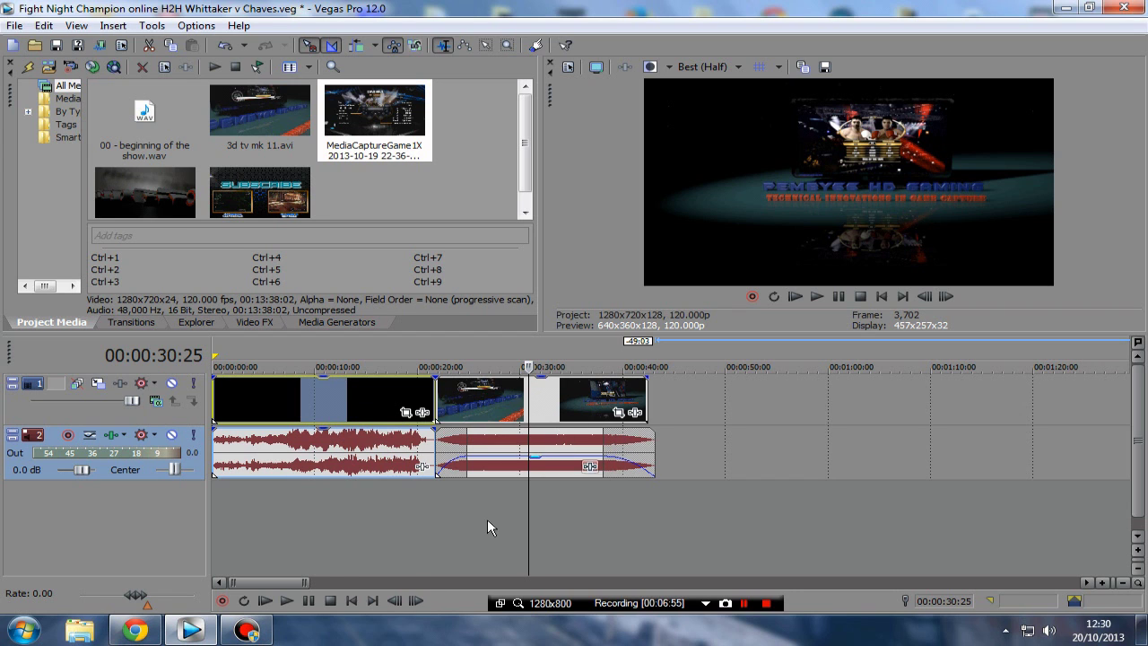
Move the later gameplay clip earlier to about 1:07 and set the cursor to 00:01:25:13.
drag(266, 580, 311, 578)
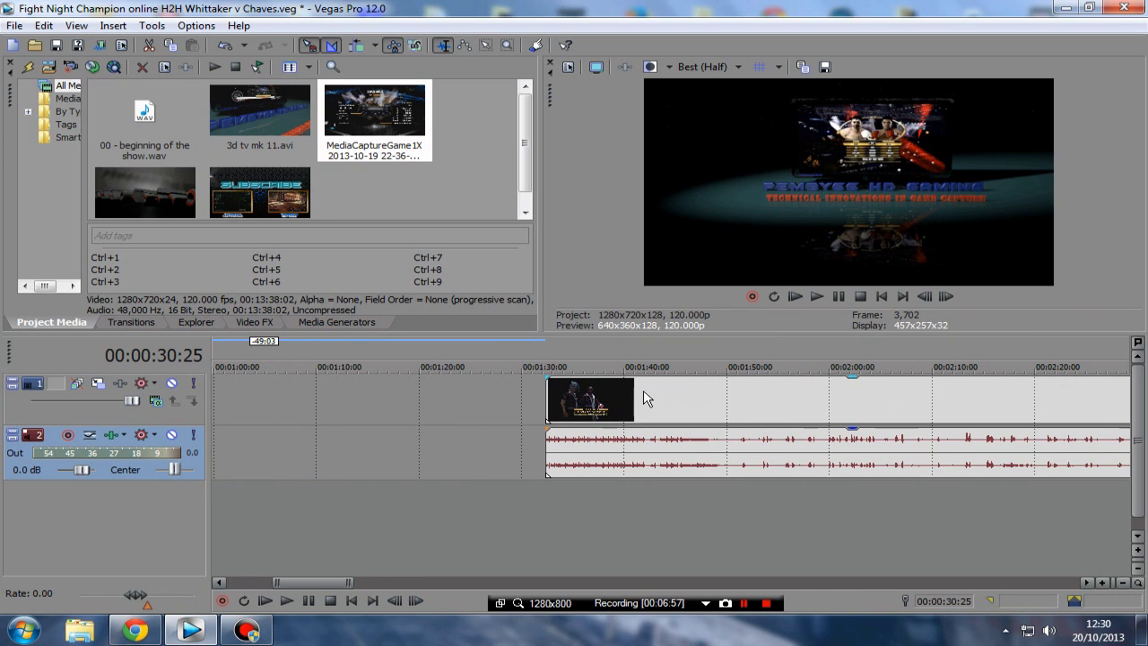
drag(664, 401, 435, 389)
click(475, 346)
drag(317, 581, 293, 585)
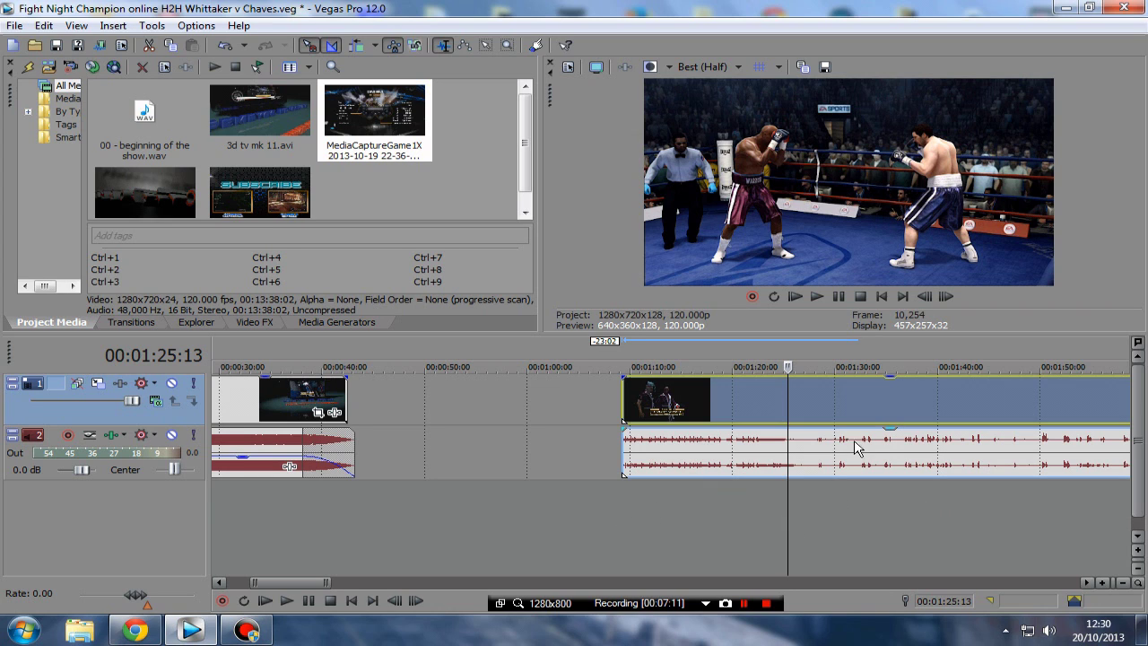
Lower the fight audio's volume to -5.3 dB and return the cursor to the fight clip's start.
drag(892, 437, 887, 476)
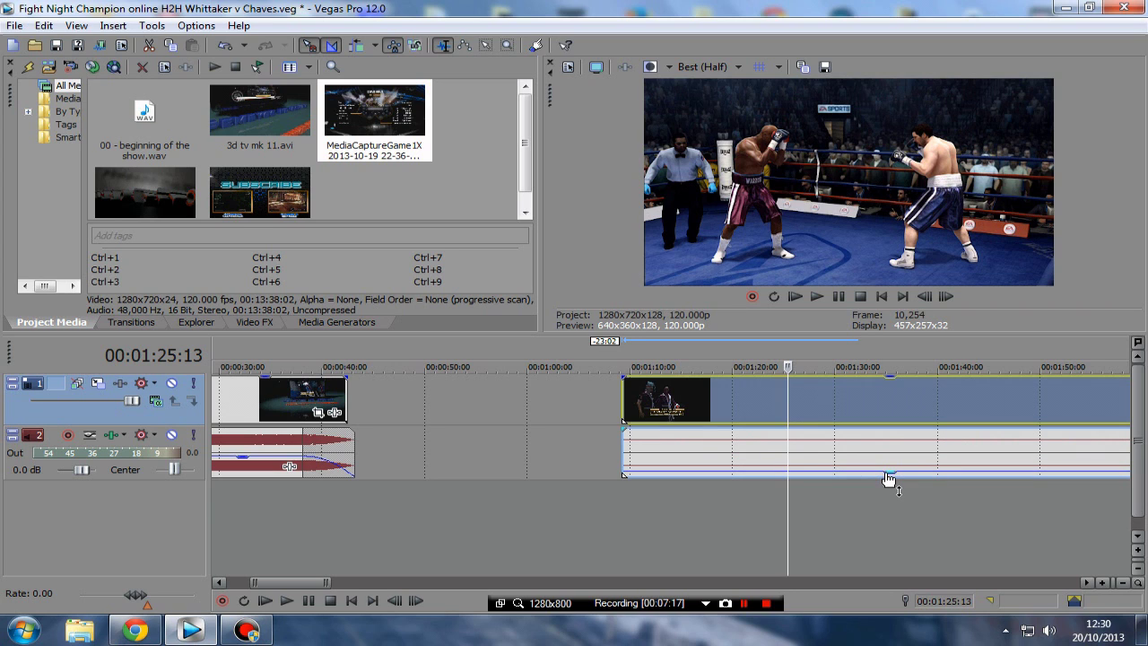
click(622, 343)
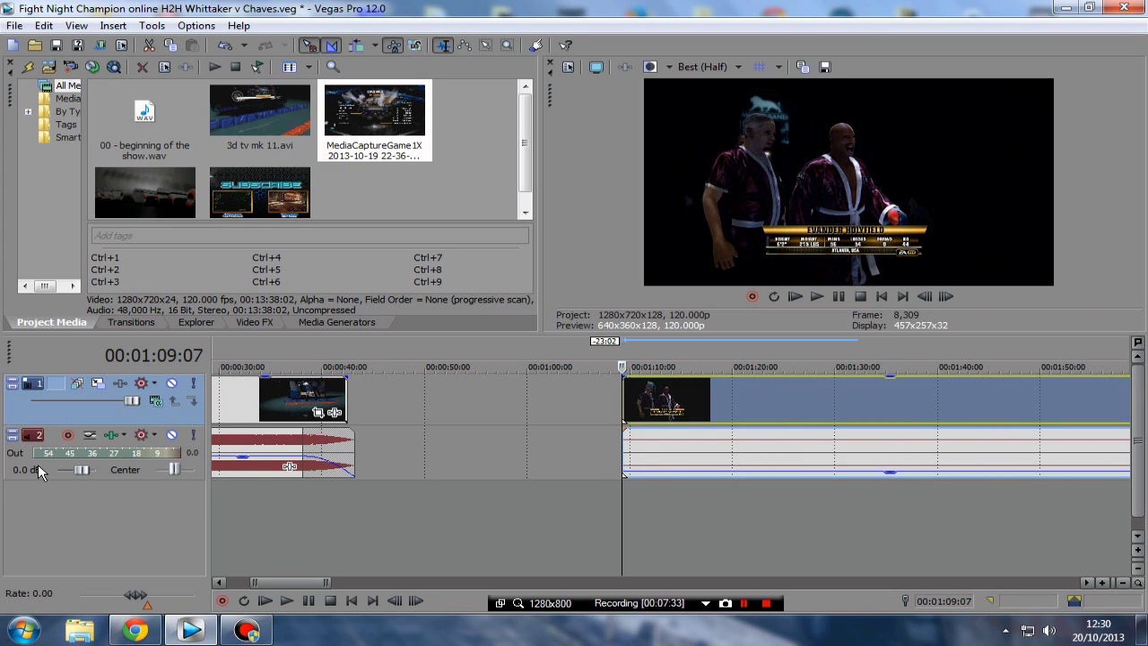
drag(256, 581, 231, 581)
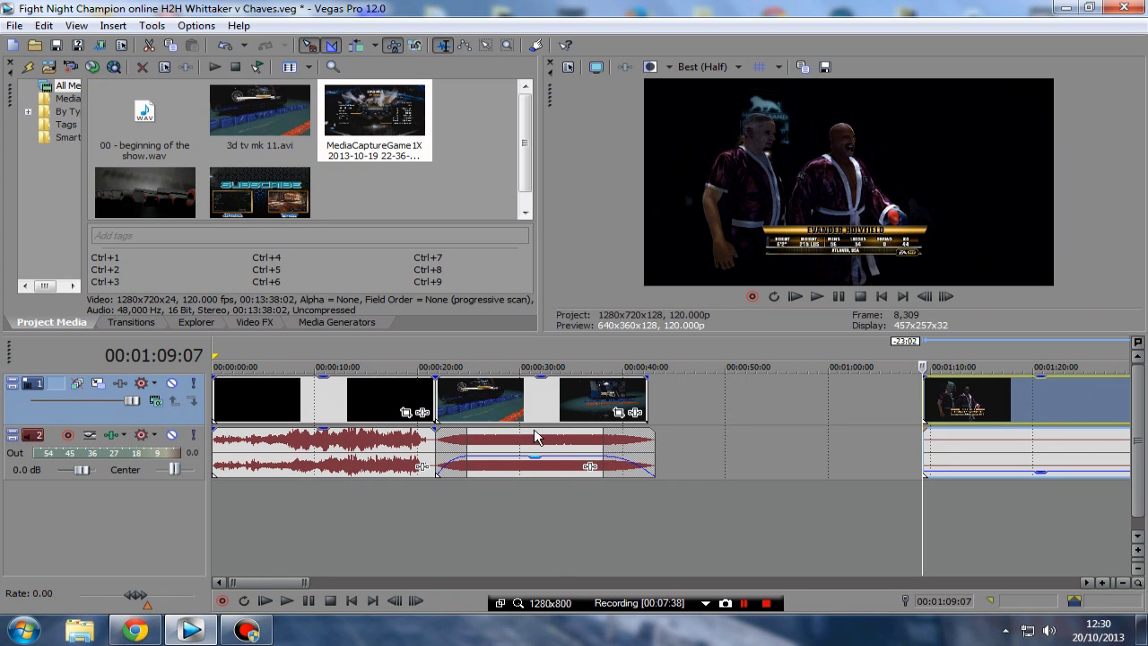
mouse_move(536, 463)
drag(272, 580, 312, 579)
click(131, 322)
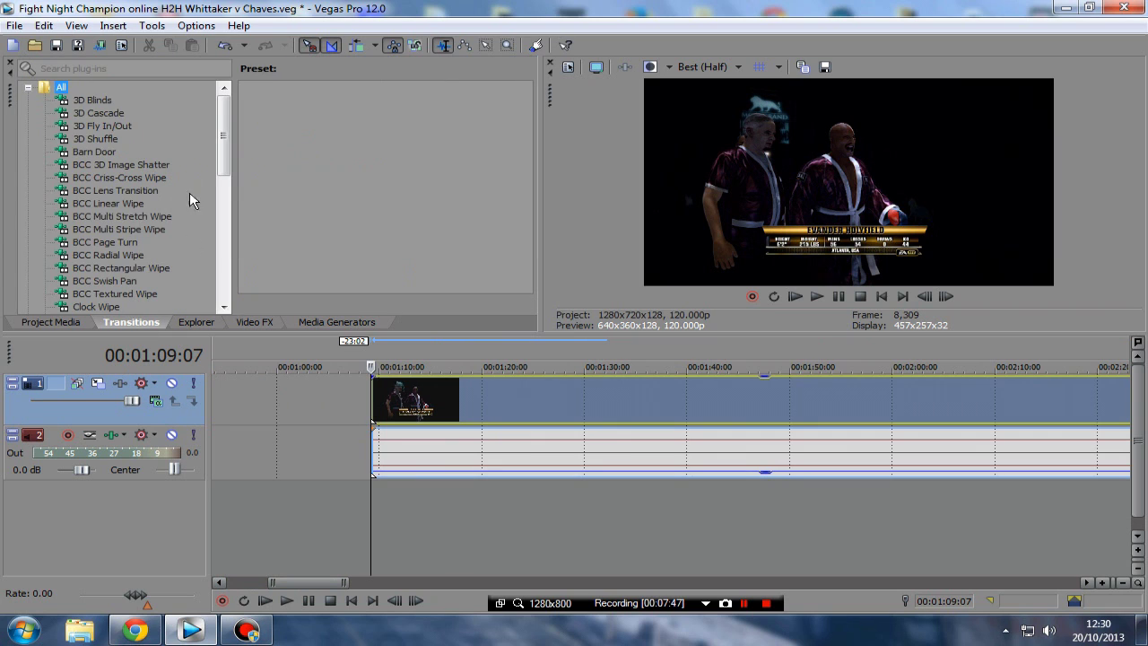
click(92, 100)
drag(394, 199, 377, 412)
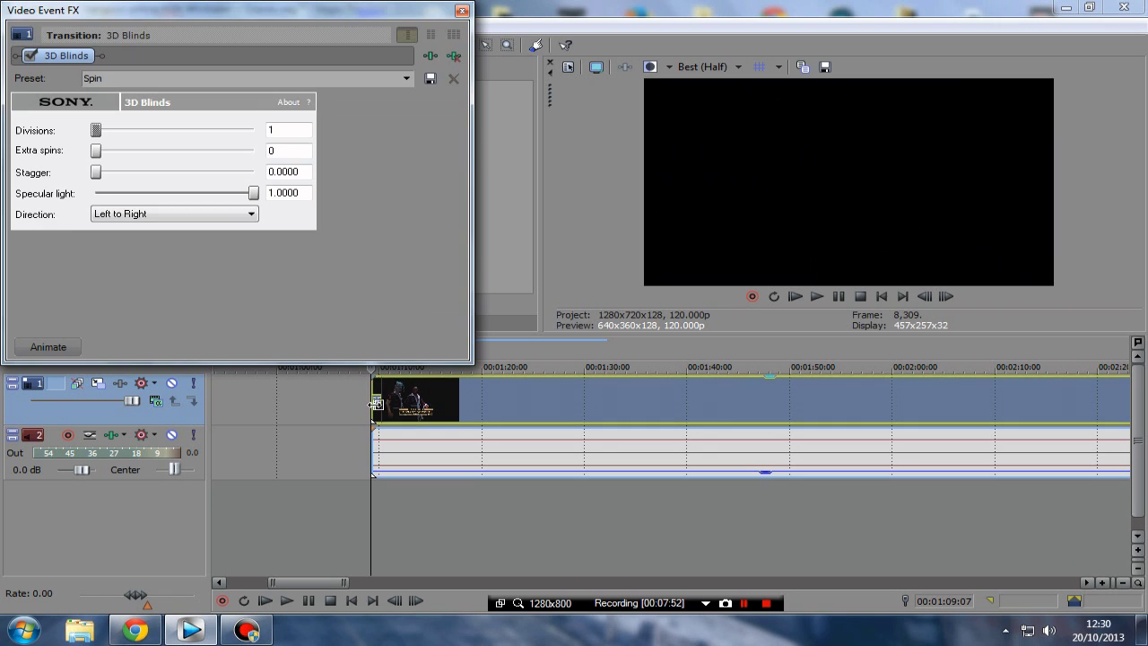
click(467, 11)
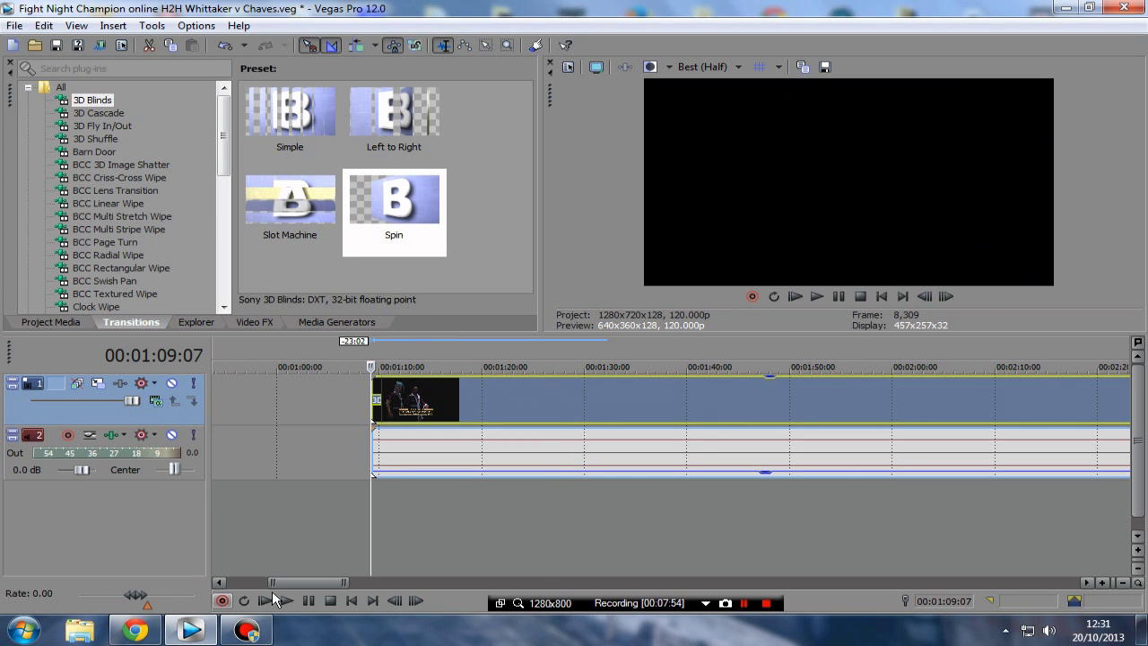
drag(316, 582, 296, 581)
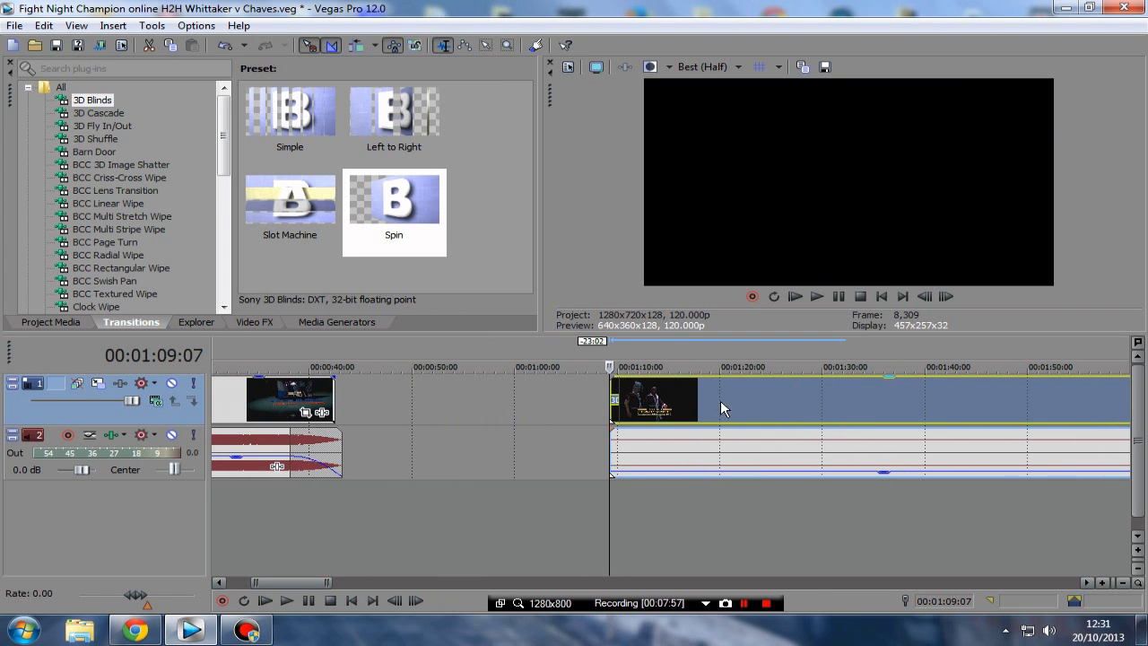
drag(740, 400, 485, 393)
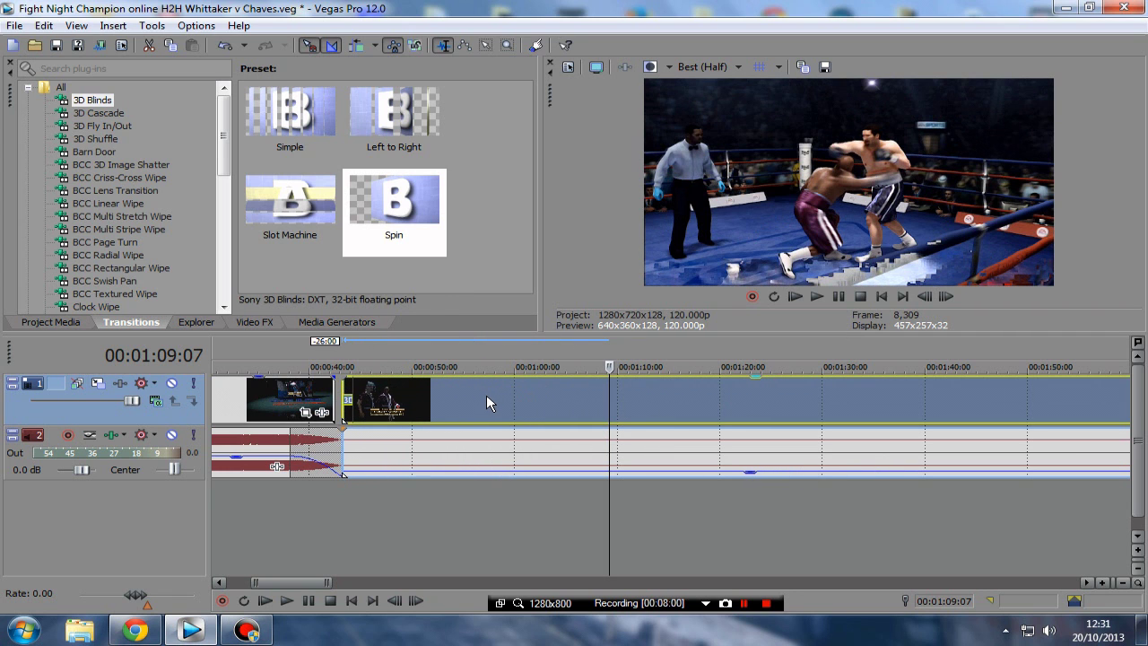
Play from 00:00:39:16 through the intro-to-fight join, then stop back at that point.
click(306, 350)
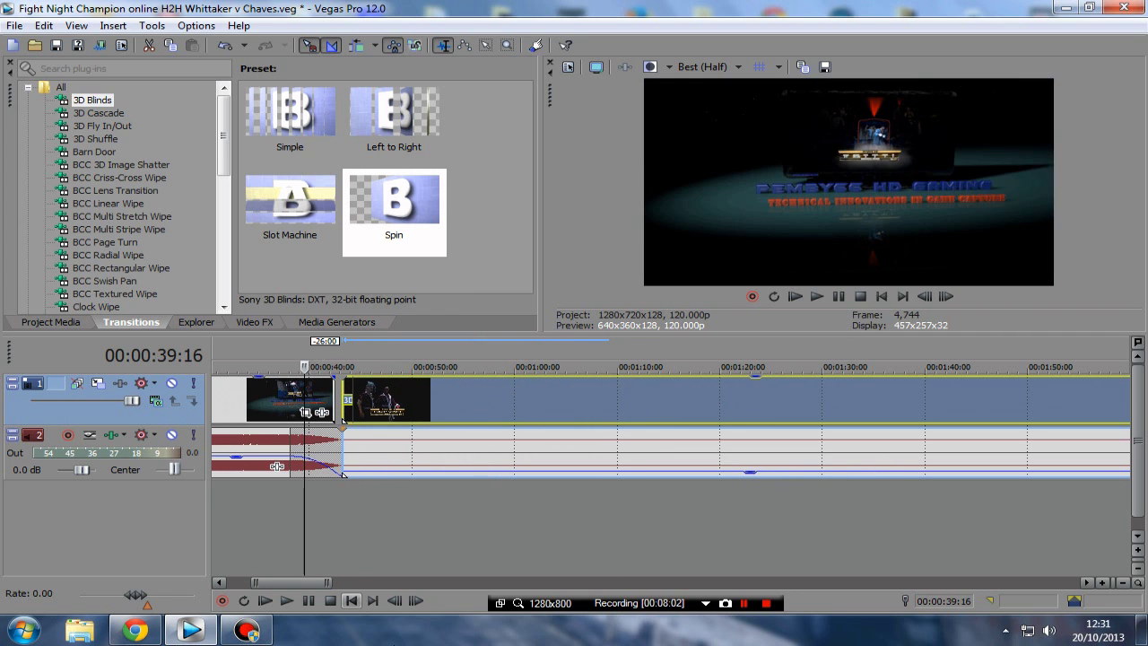
click(308, 604)
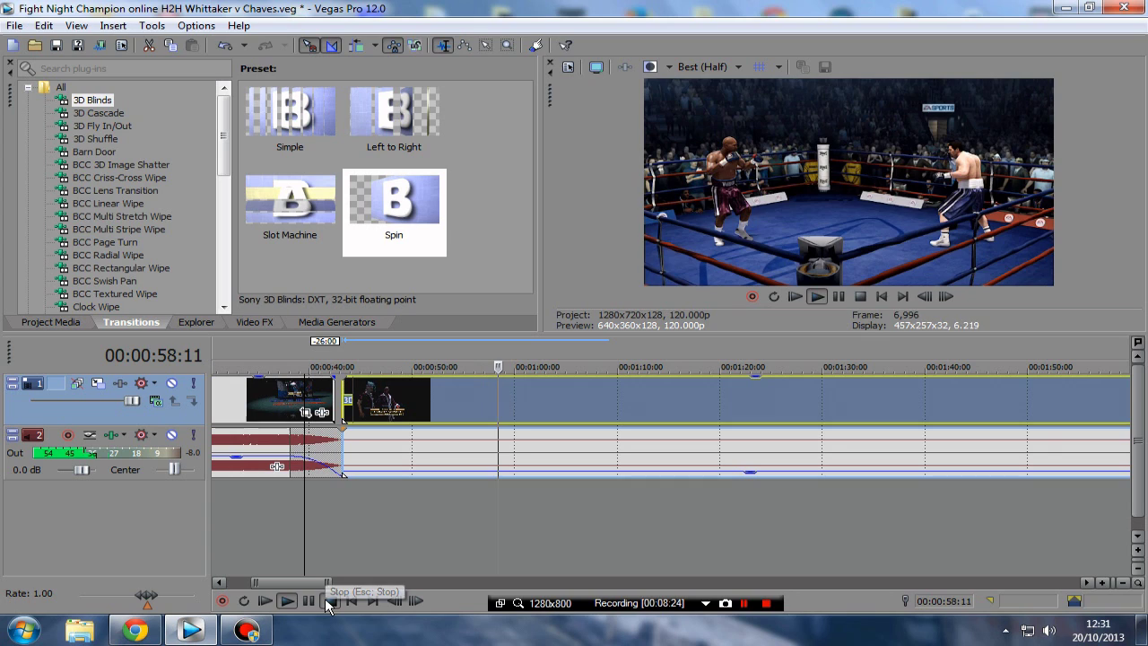
click(327, 603)
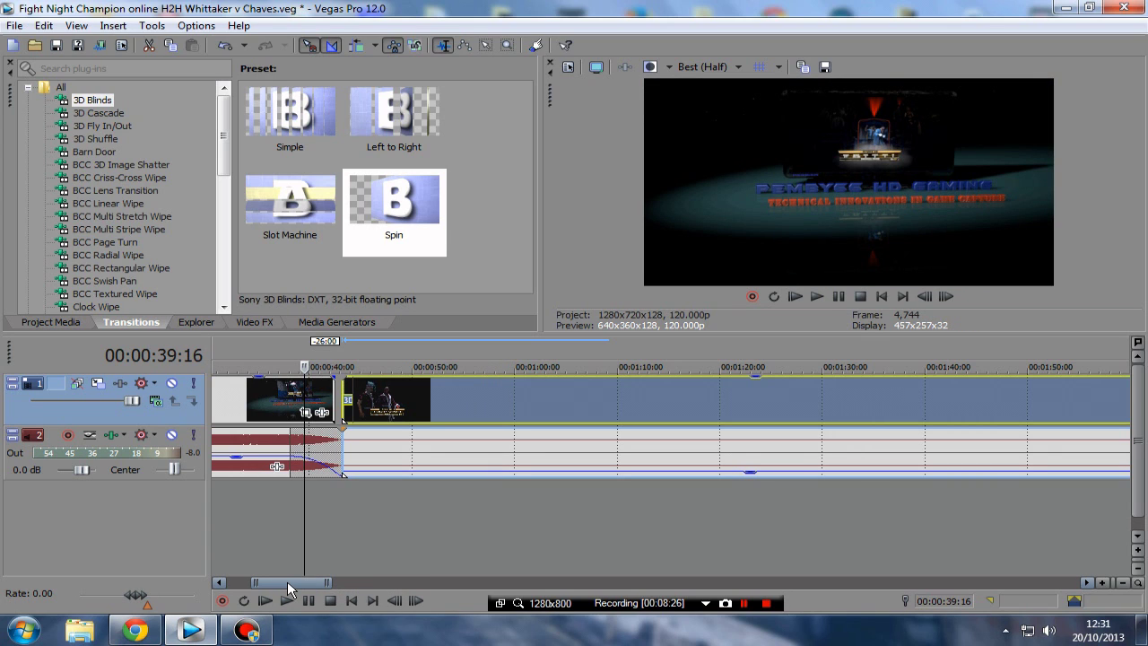
Set the final gameplay clip's Color Corrector saturation to 1.1.
drag(287, 581, 861, 605)
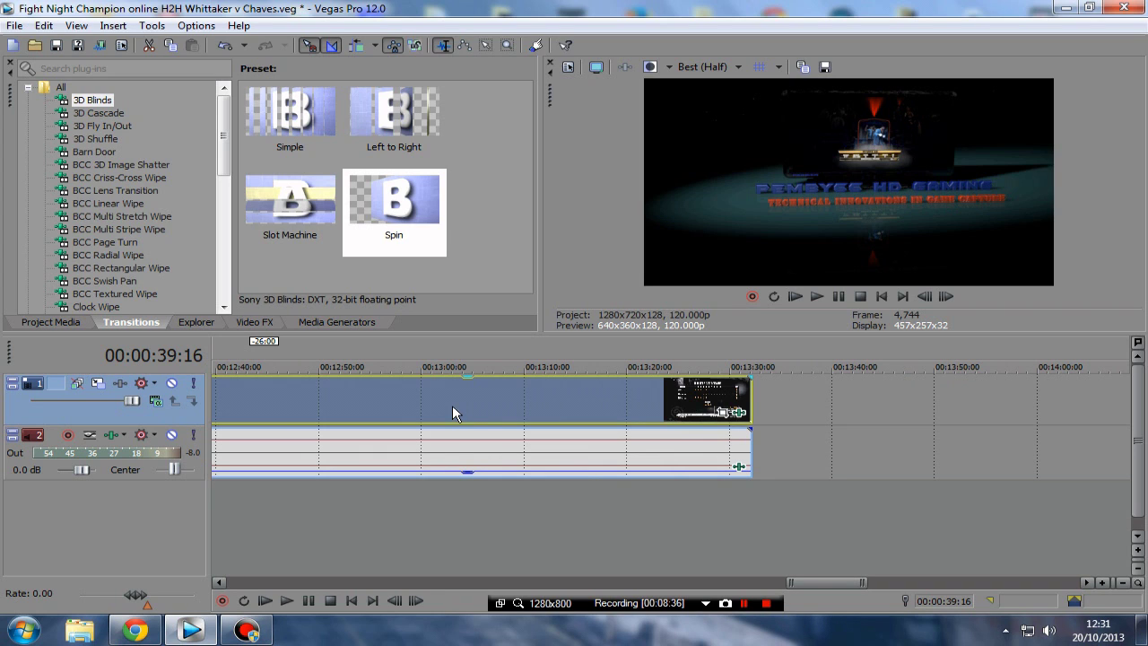
click(739, 414)
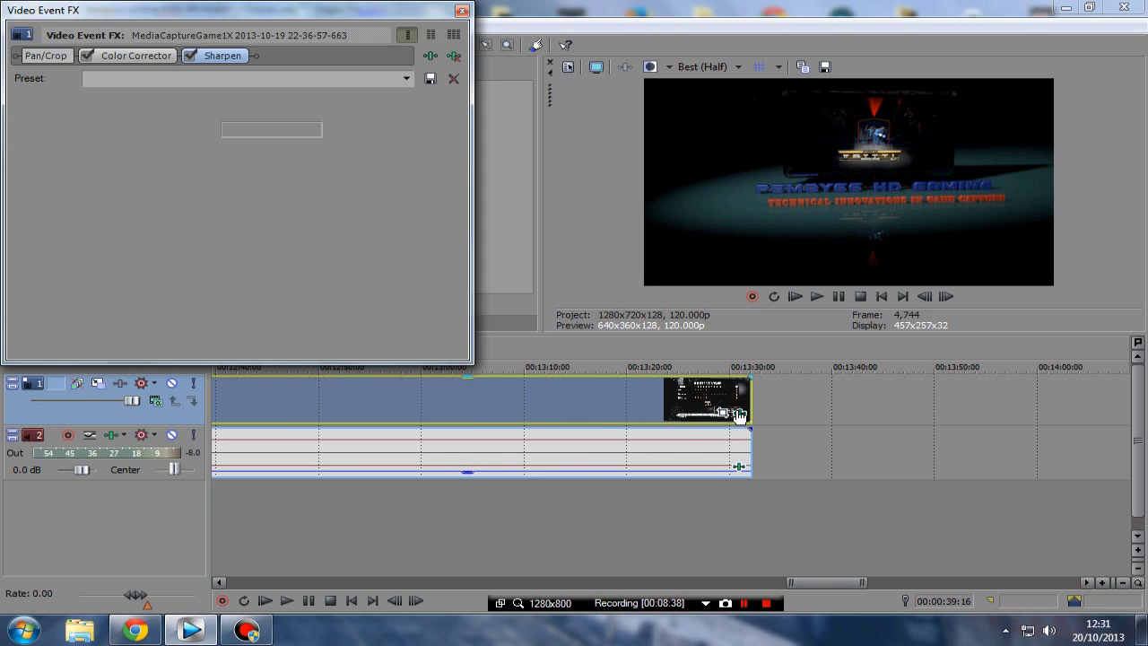
click(105, 55)
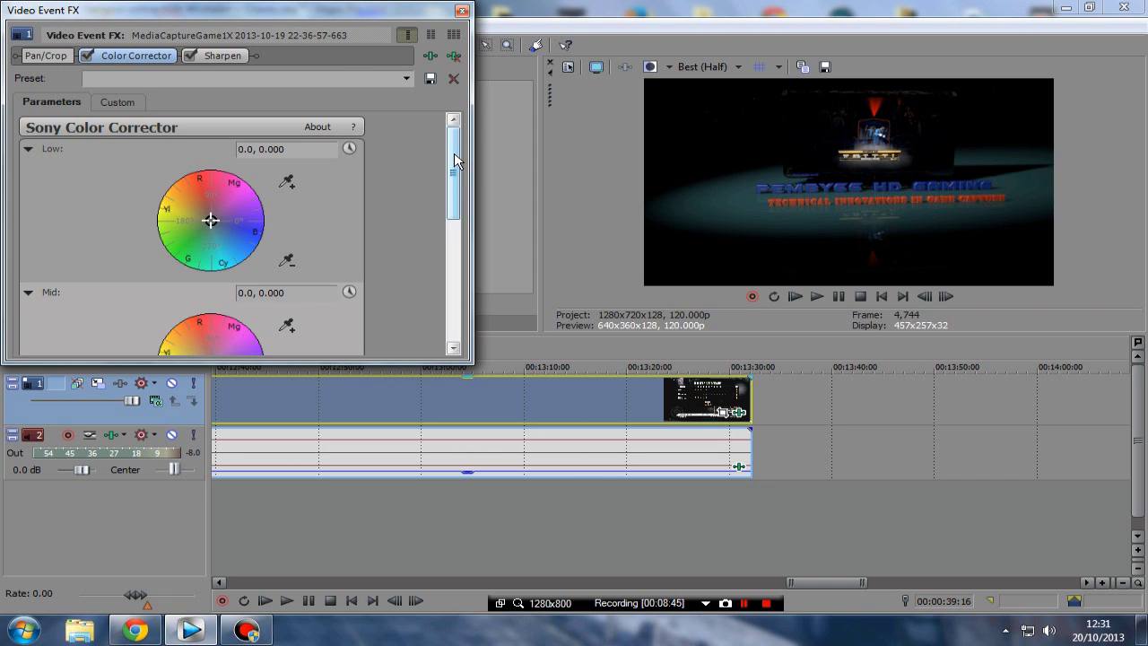
drag(453, 152, 437, 275)
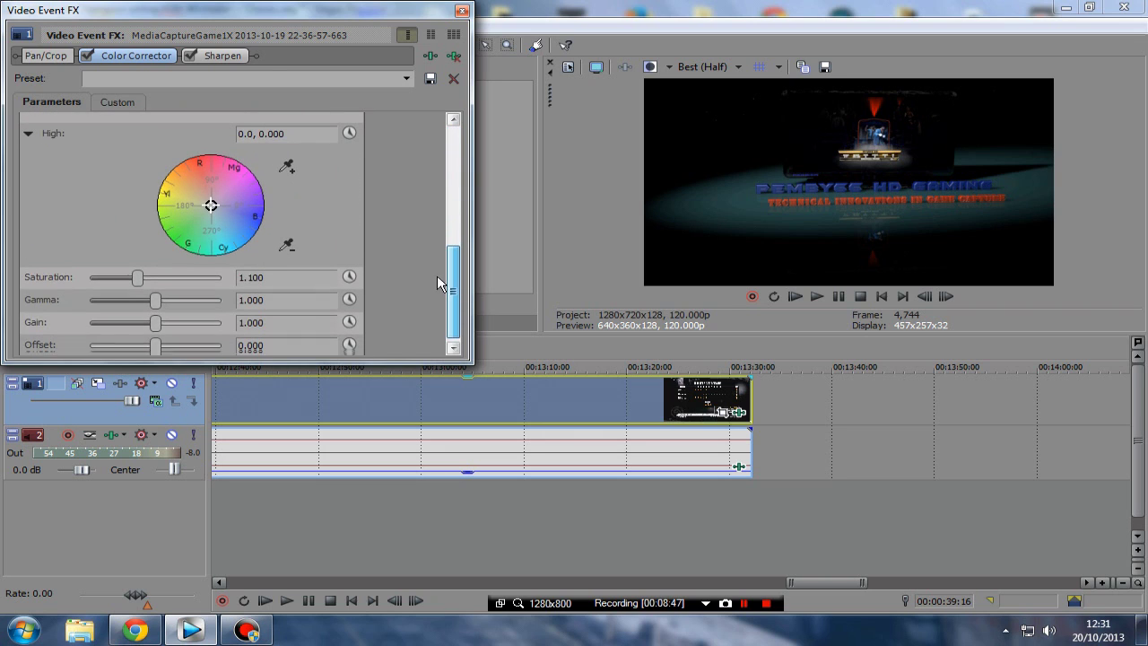
double_click(135, 272)
click(245, 271)
text(1.1)
key(Return)
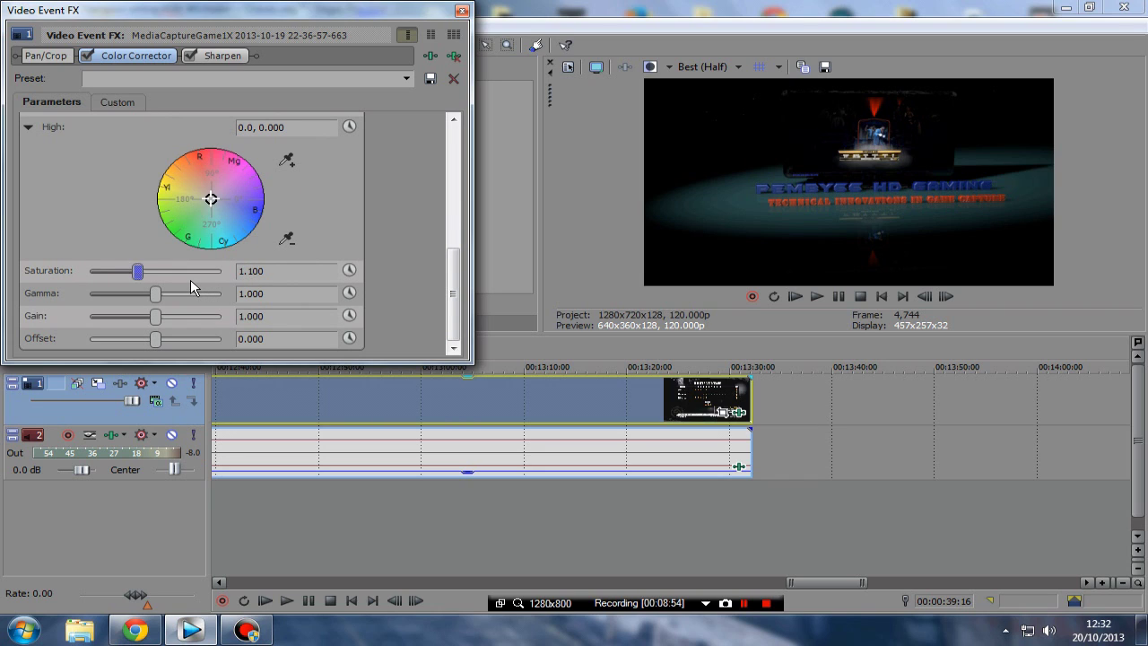
Apply the 'for new codec' preset to the clip's Sharpen effect, giving amount 0.100.
click(219, 56)
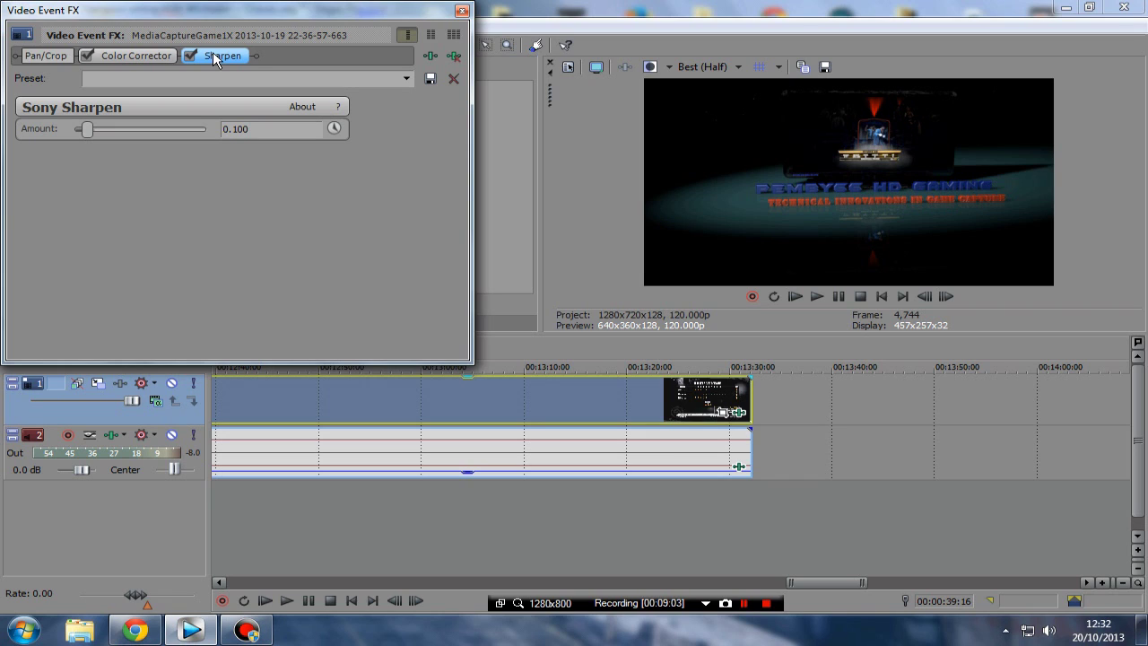
click(405, 79)
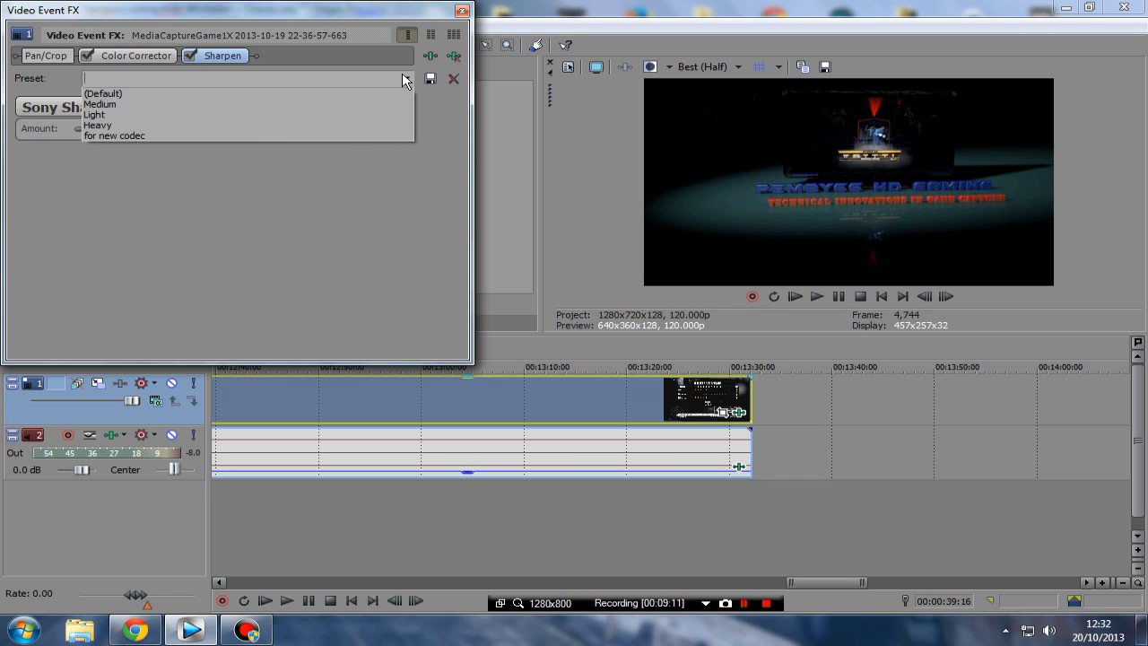
click(121, 137)
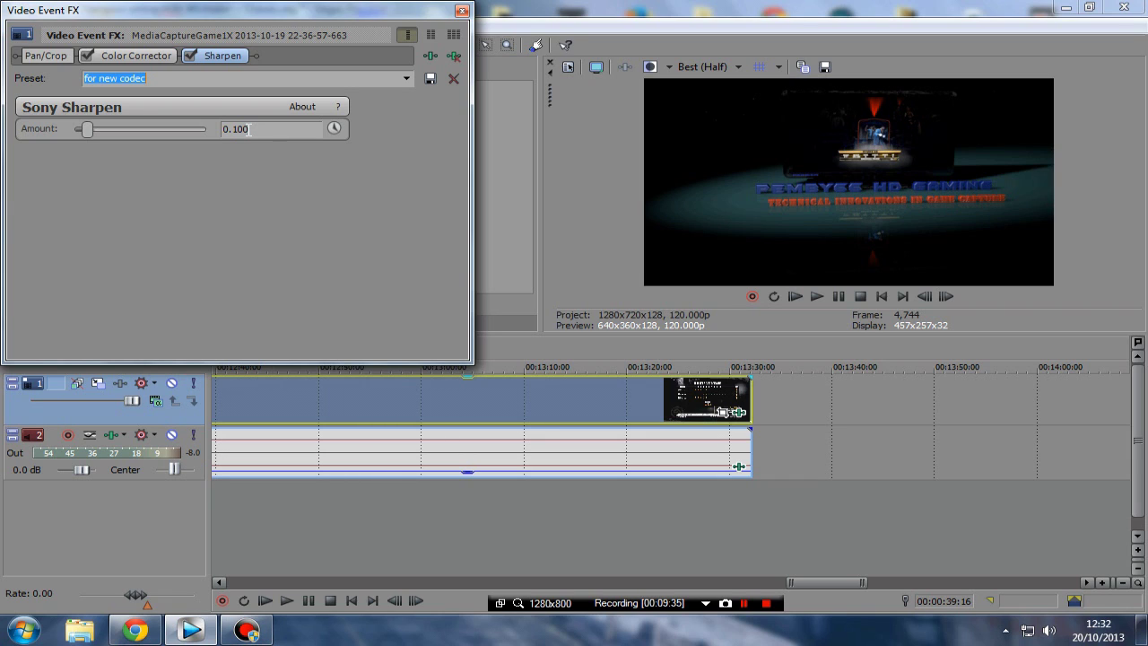
Add a 3D Fly In/Out Spin Away transition to the final gameplay clip's end.
click(462, 13)
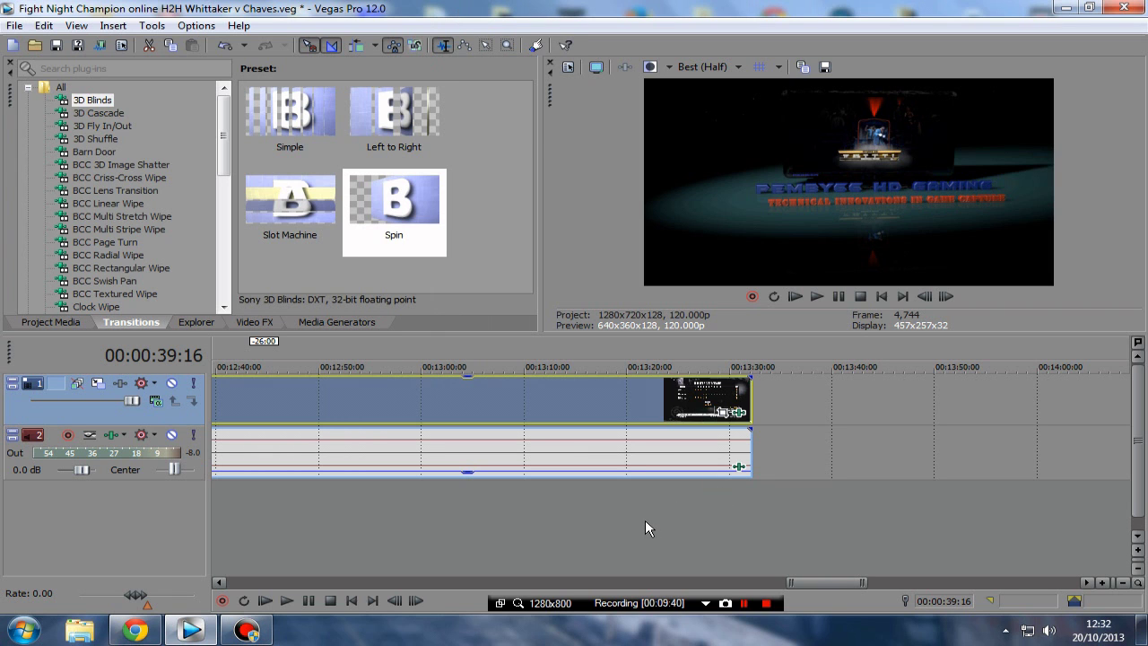
click(104, 125)
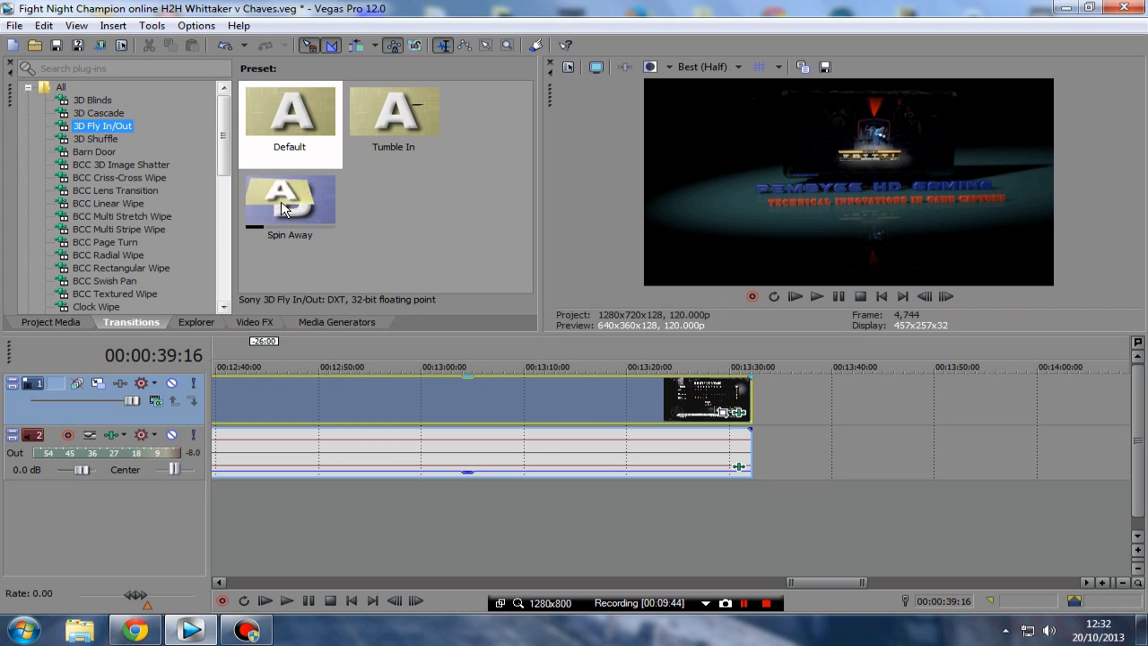
drag(289, 208, 746, 394)
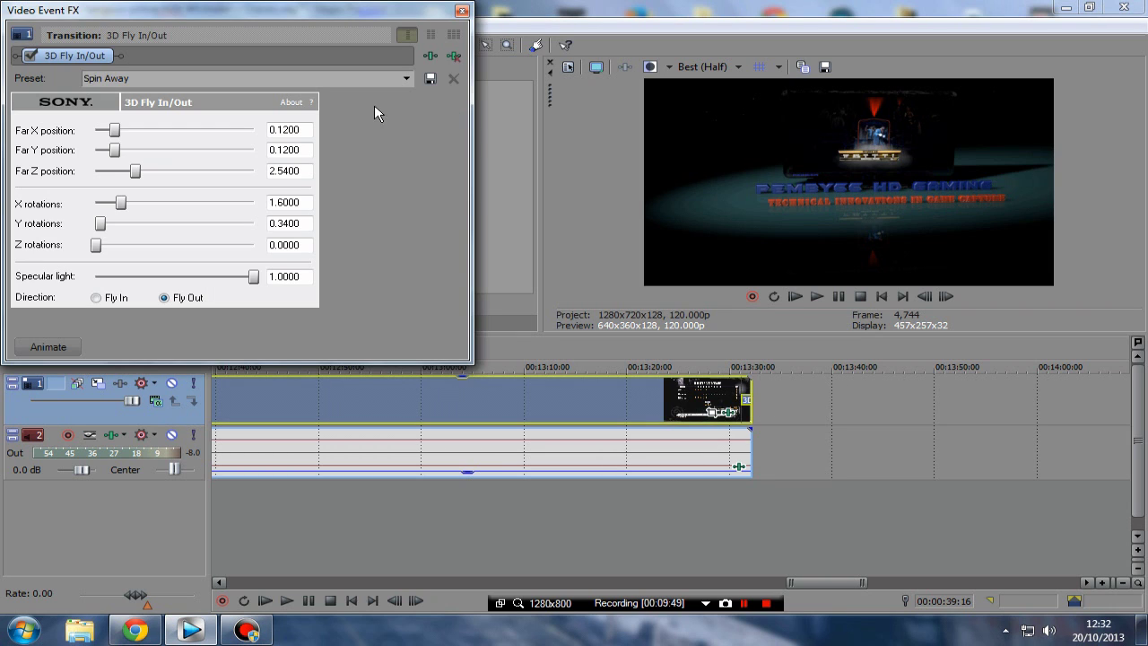
click(461, 10)
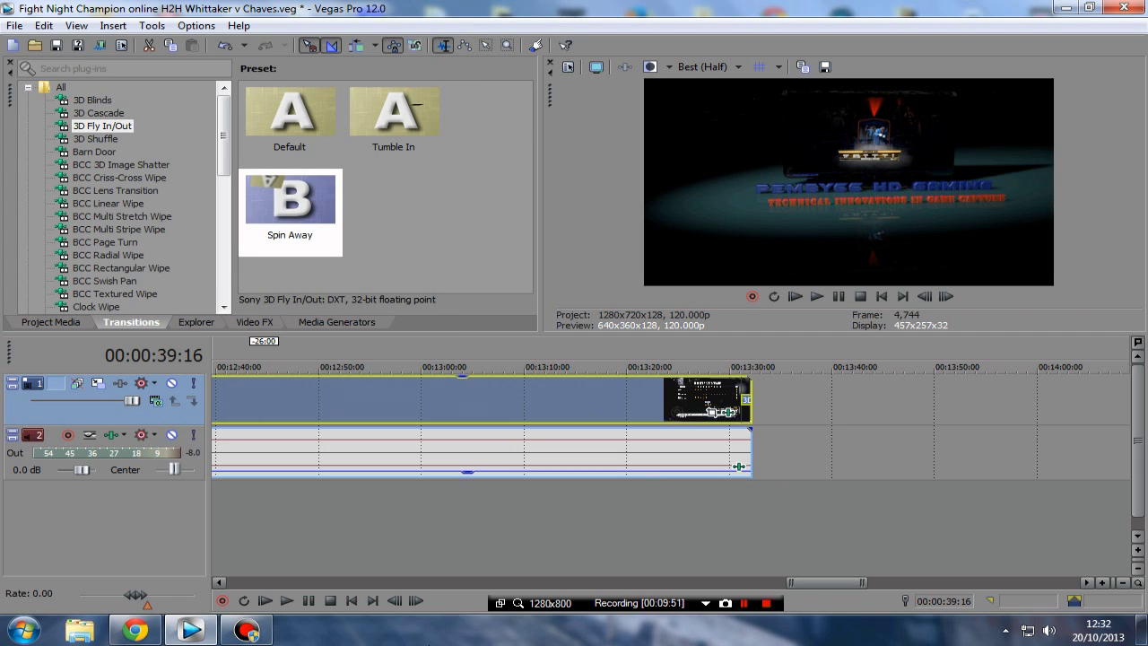
click(372, 601)
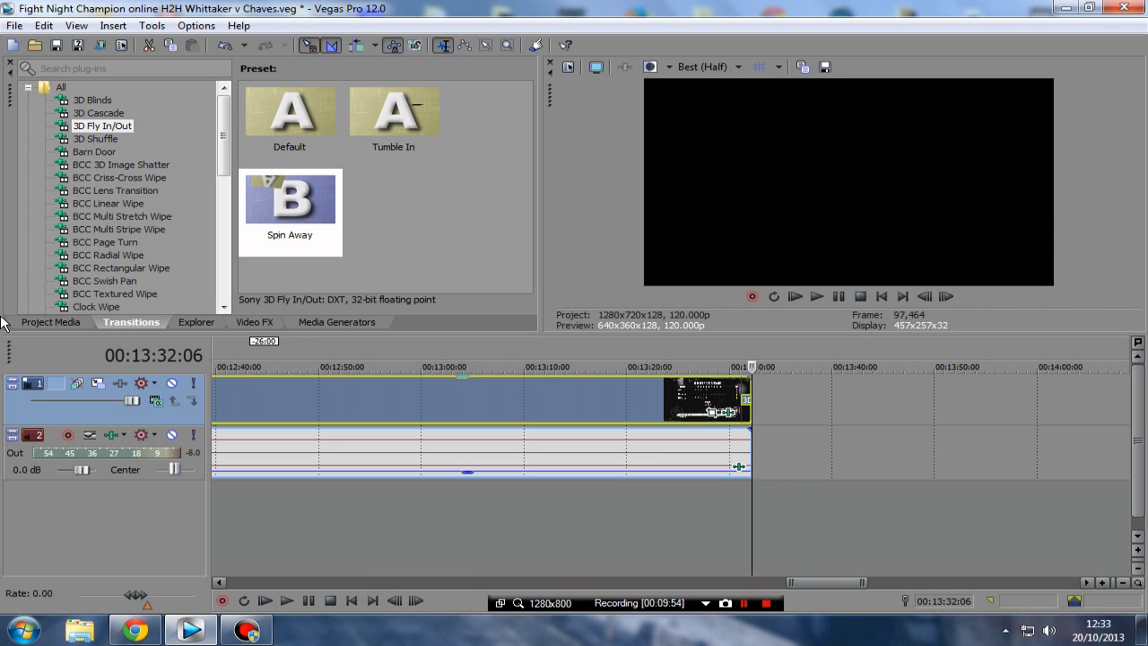
Place New outro style 12.wmv after the project end and disable its resampling.
click(40, 322)
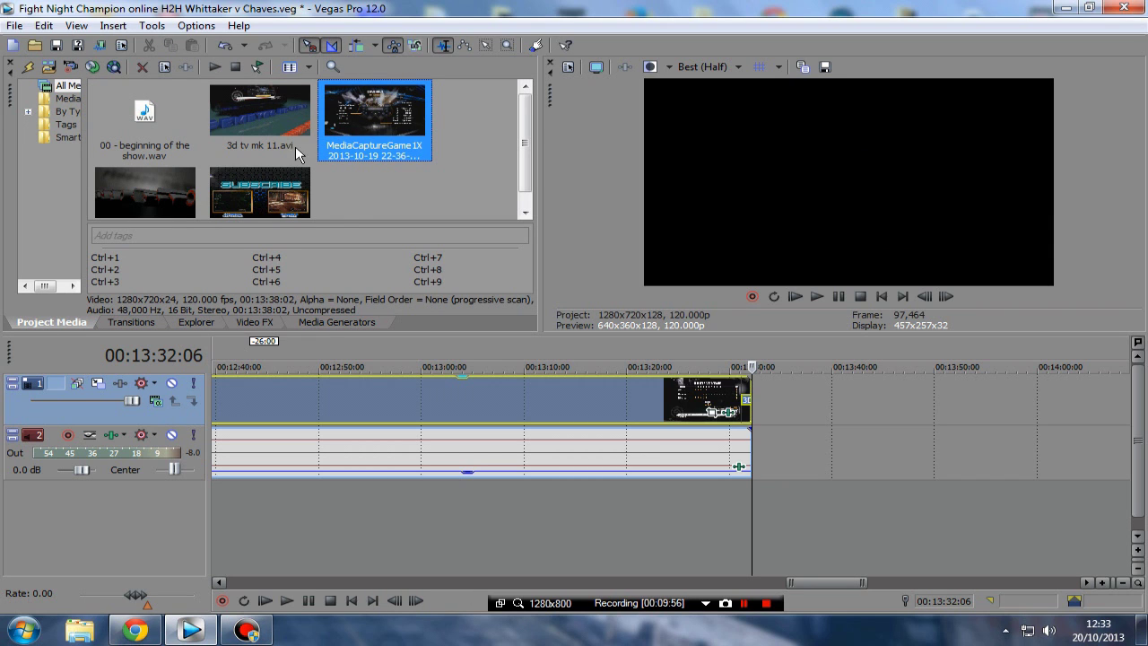
click(240, 176)
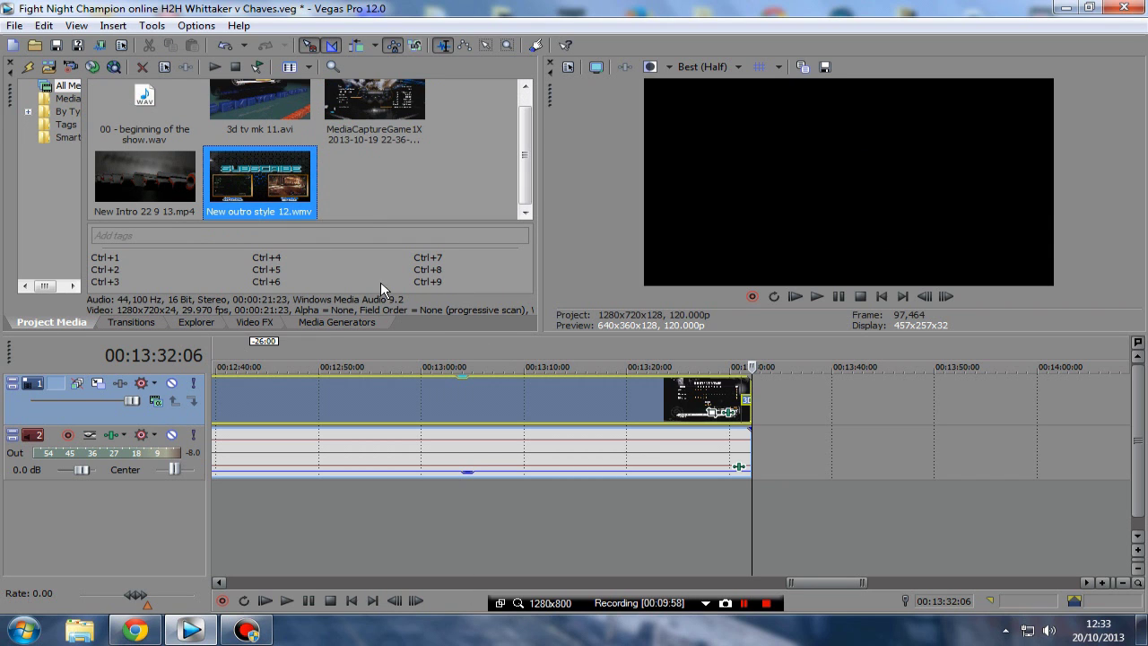
drag(262, 177, 767, 411)
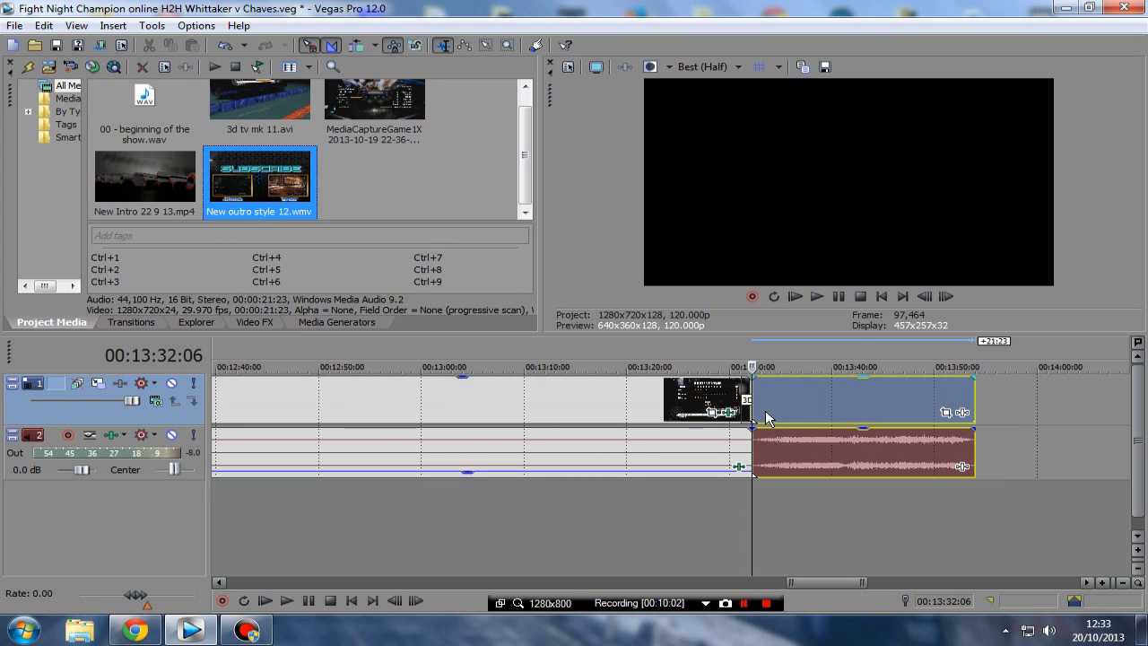
click(822, 398)
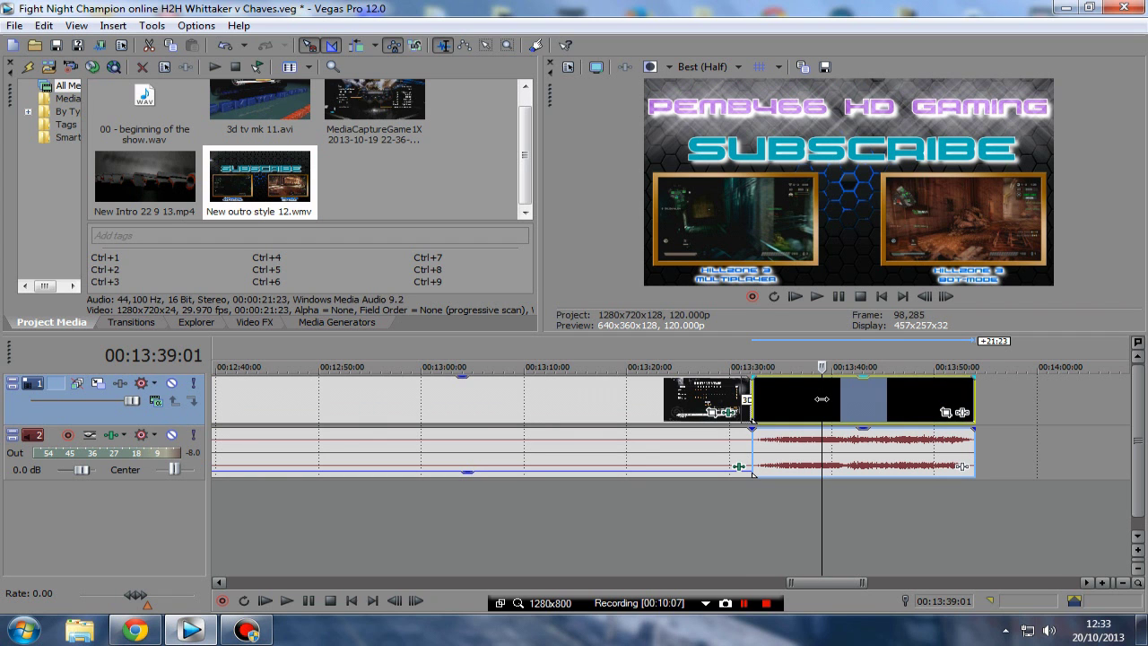
right_click(821, 398)
click(861, 603)
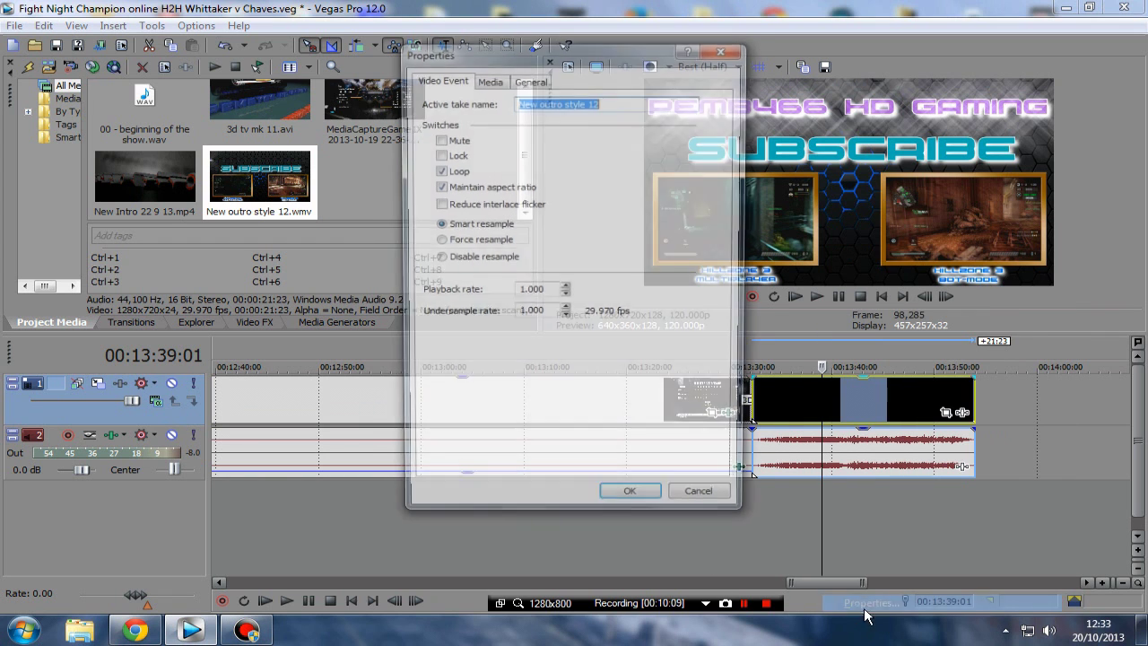
click(436, 258)
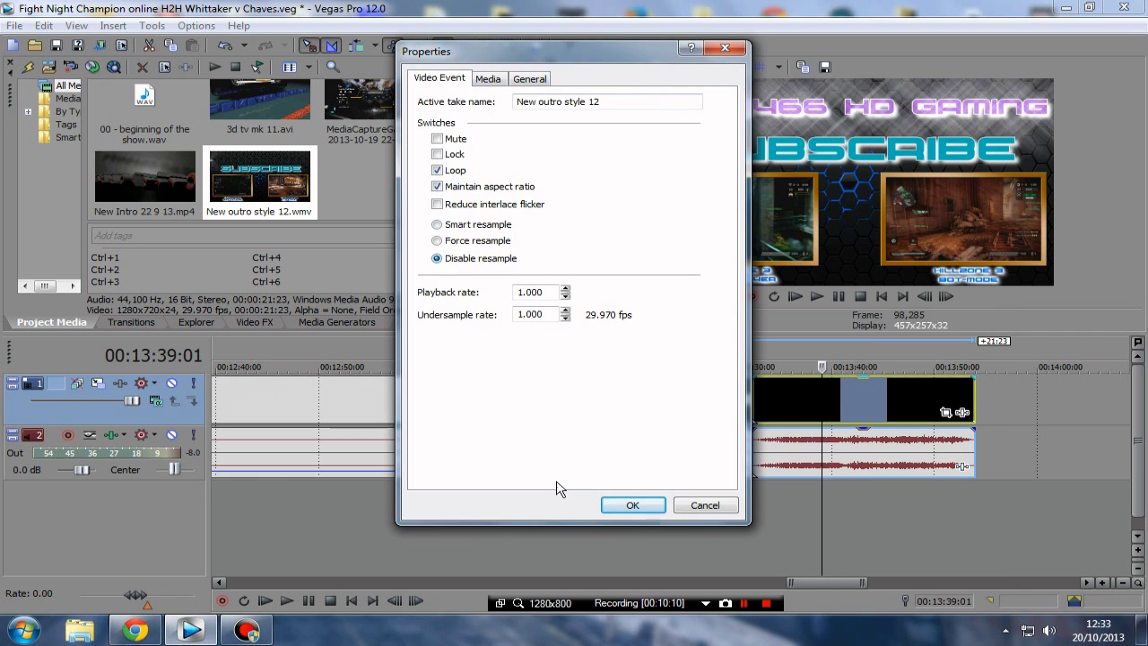
click(632, 505)
Disable resampling on the long gameplay event before the outro.
click(593, 403)
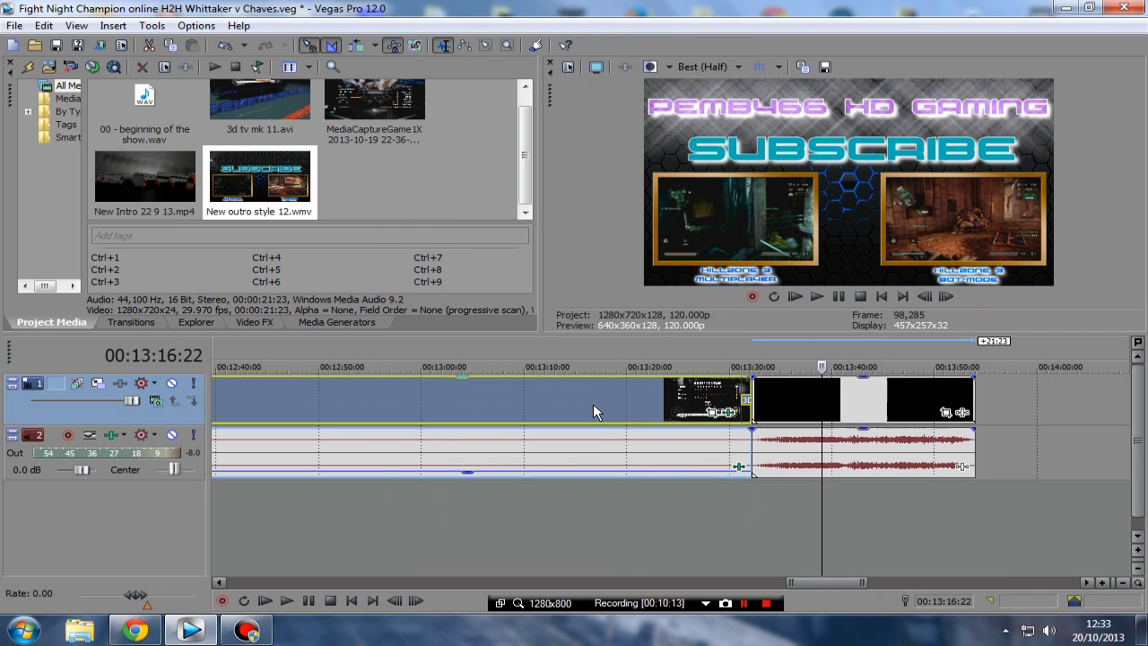
right_click(592, 403)
click(632, 603)
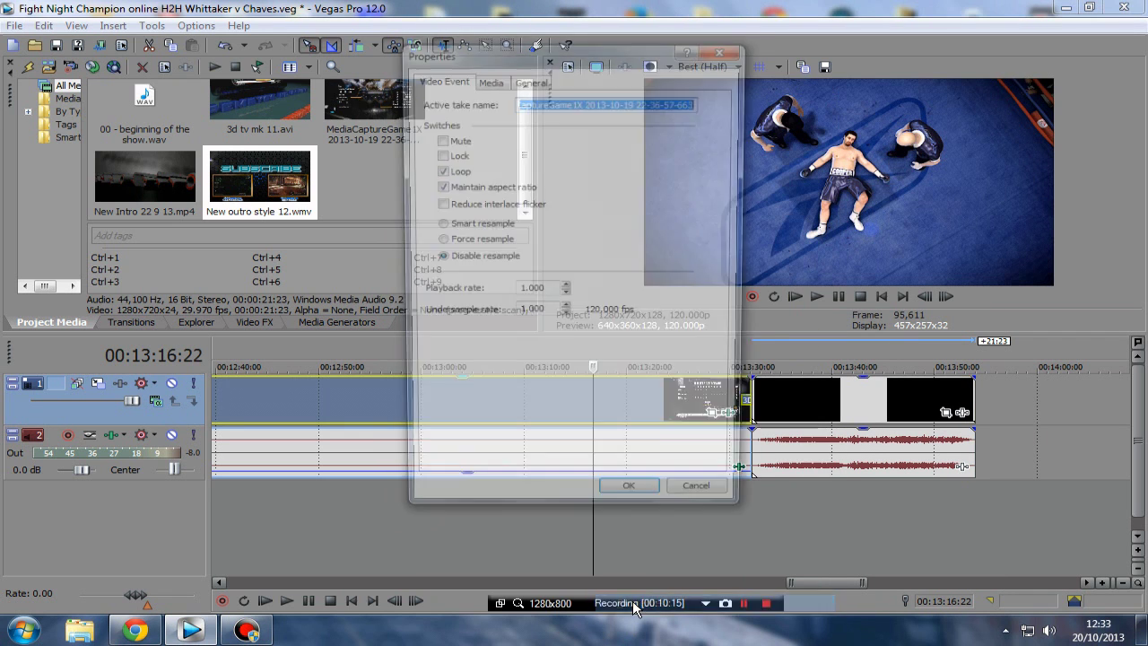
click(622, 506)
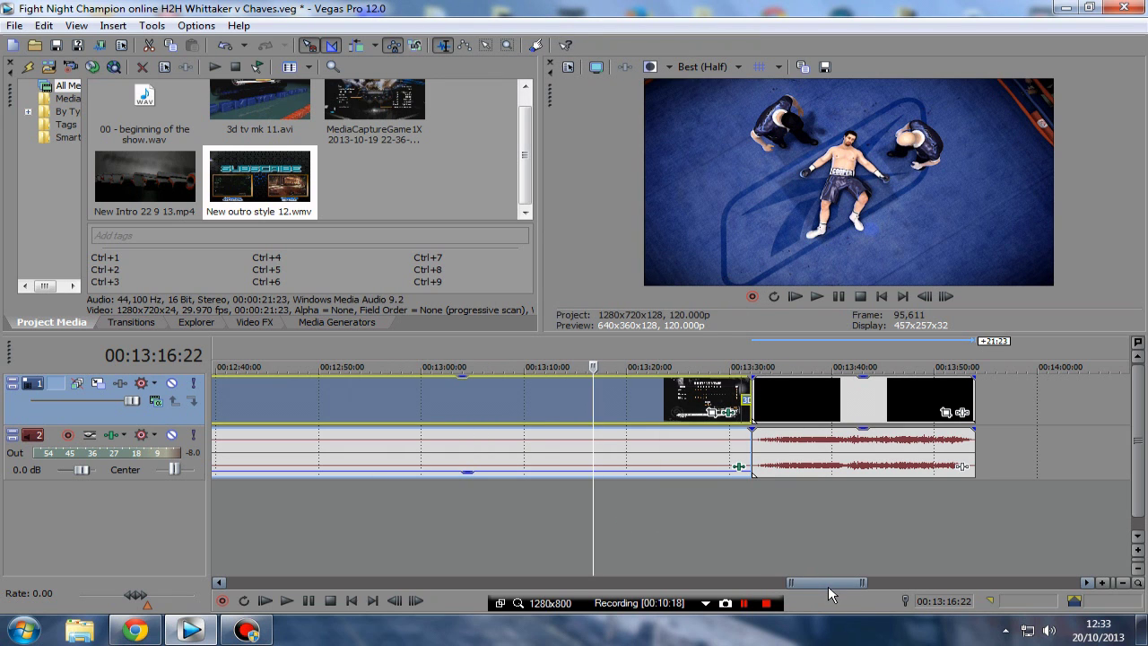
Place the playhead at 00:08:01:21 and scroll the timeline back to the project start.
drag(828, 580, 603, 578)
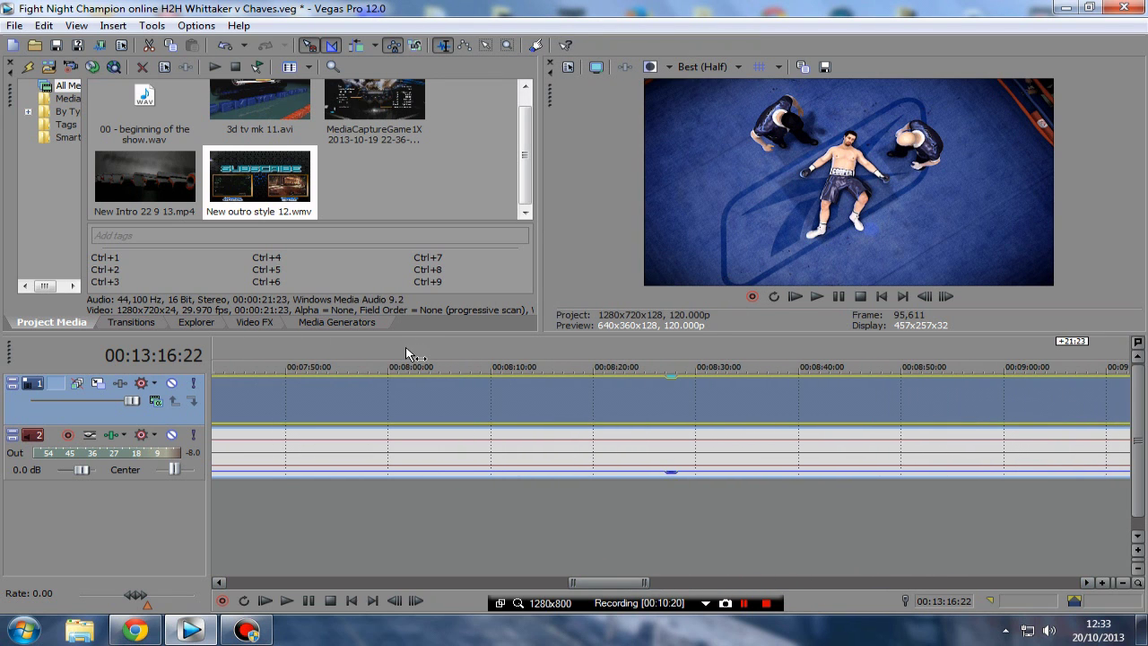
click(407, 354)
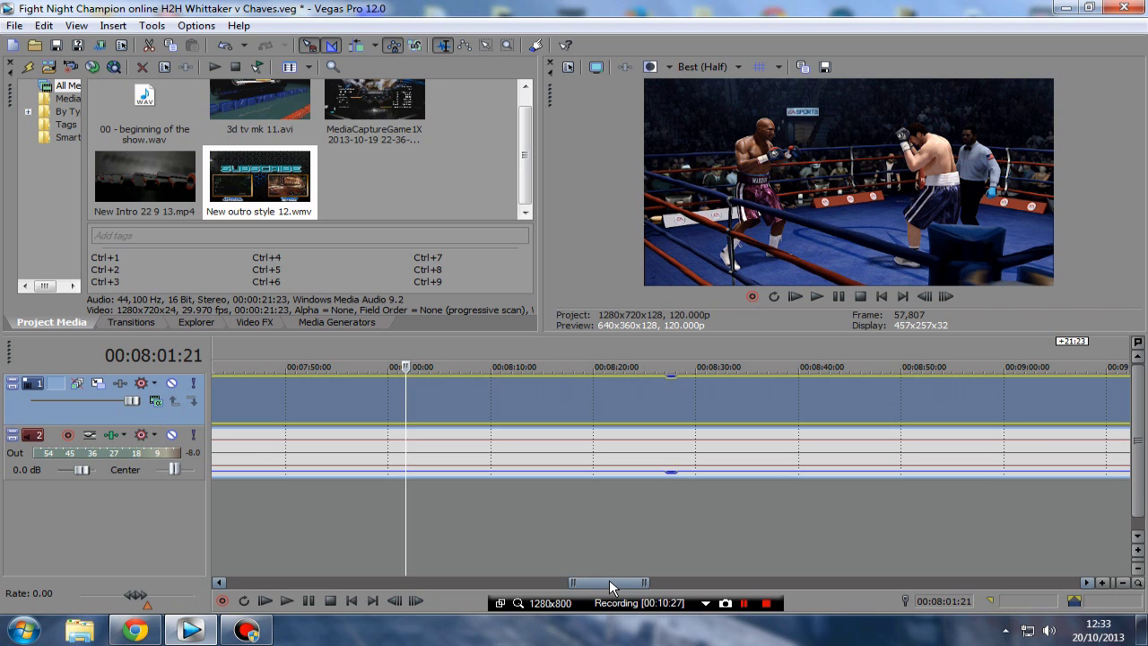
drag(609, 583, 247, 591)
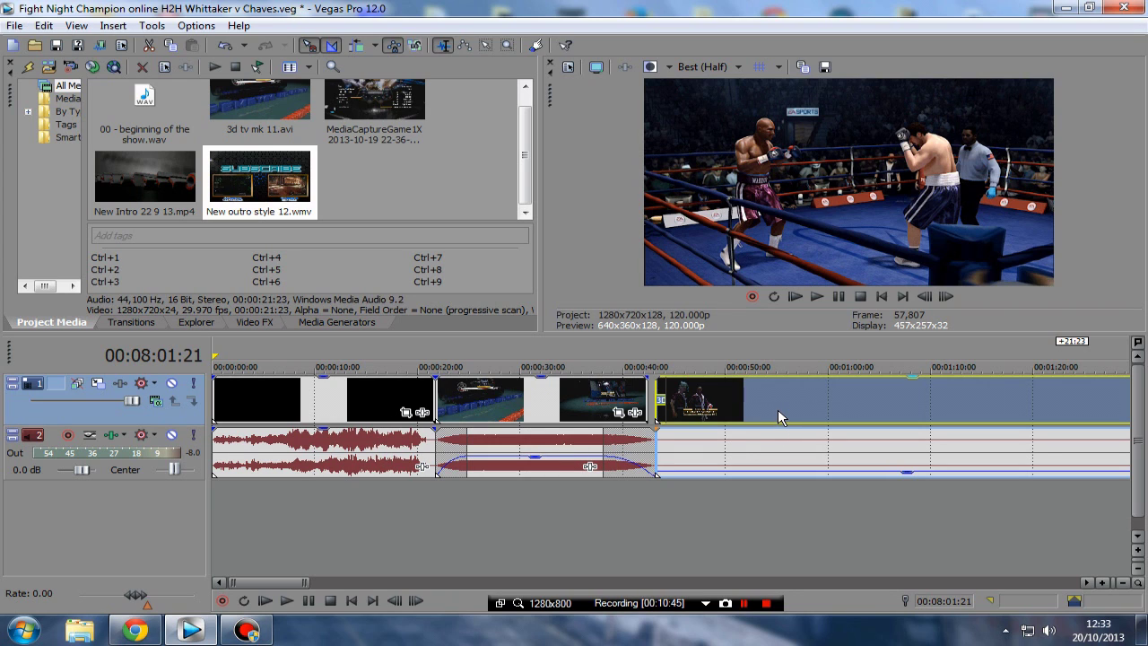
Select all three video events and their audio events across the intro, gameplay and outro.
click(370, 408)
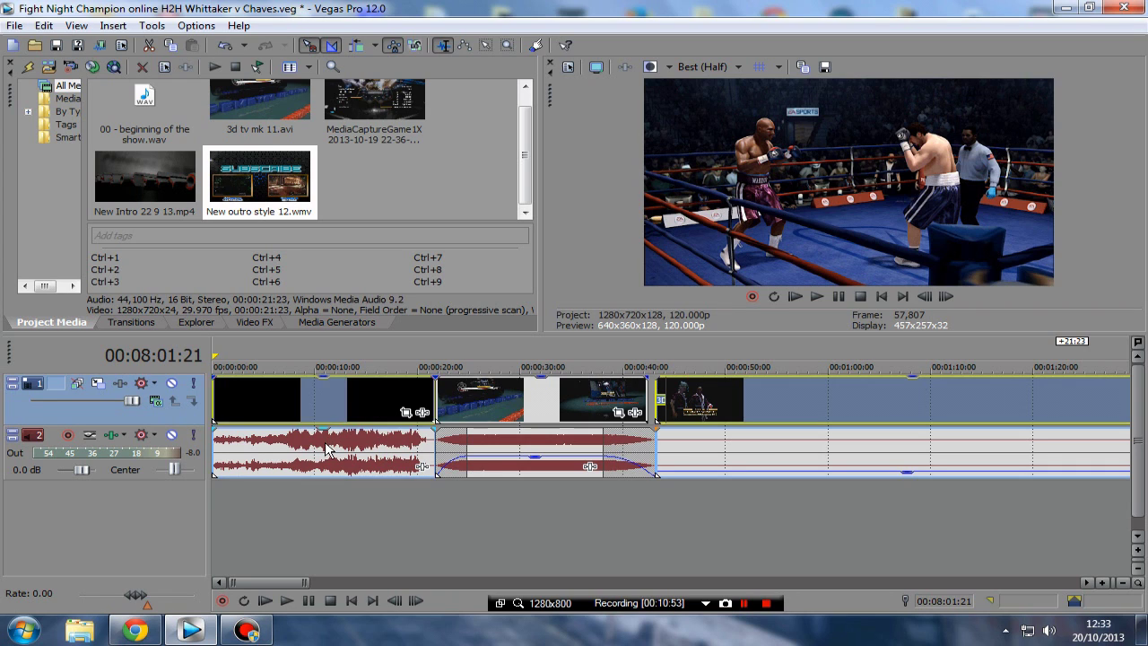
ctrl+click(377, 434)
ctrl+click(504, 408)
ctrl+click(513, 451)
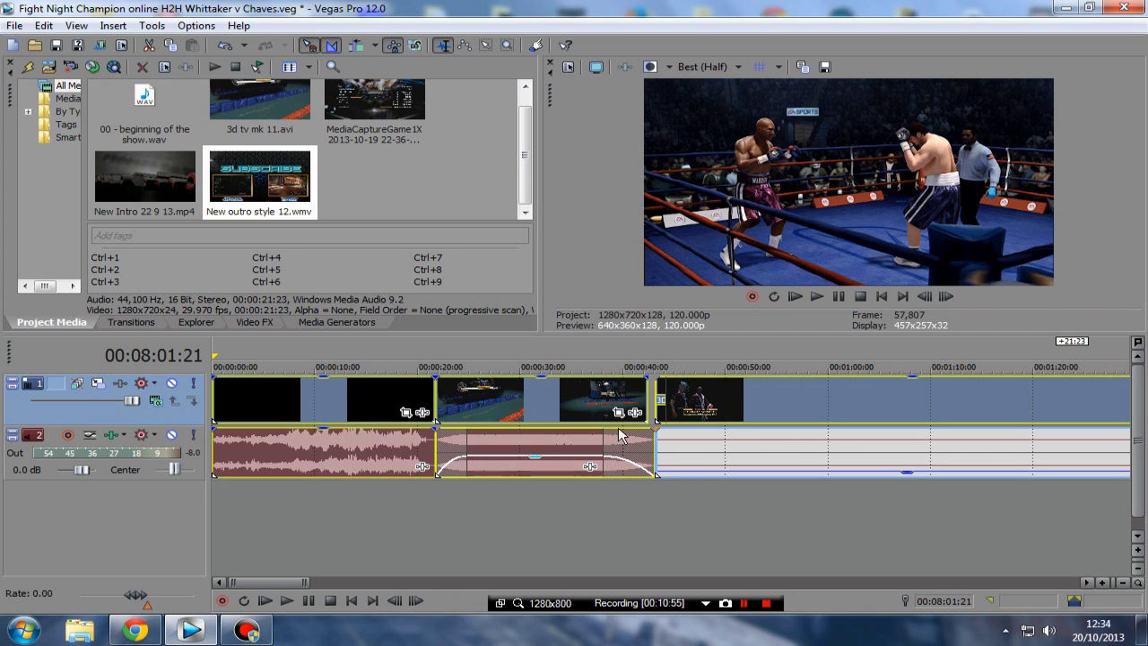
ctrl+click(688, 414)
ctrl+click(698, 454)
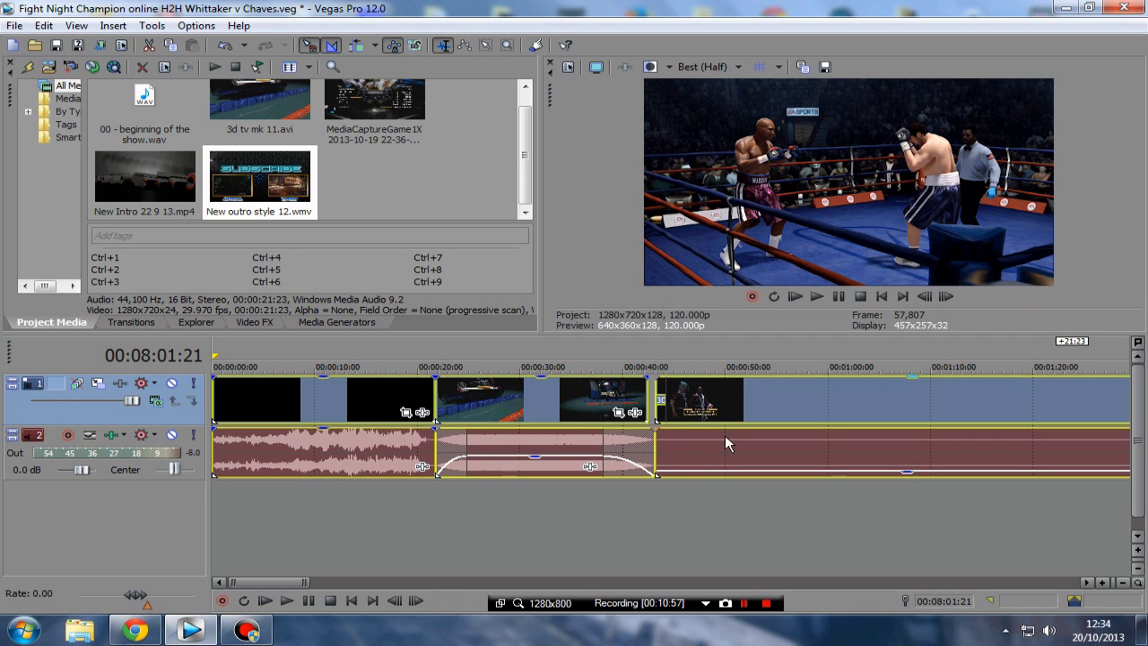
drag(260, 580, 837, 600)
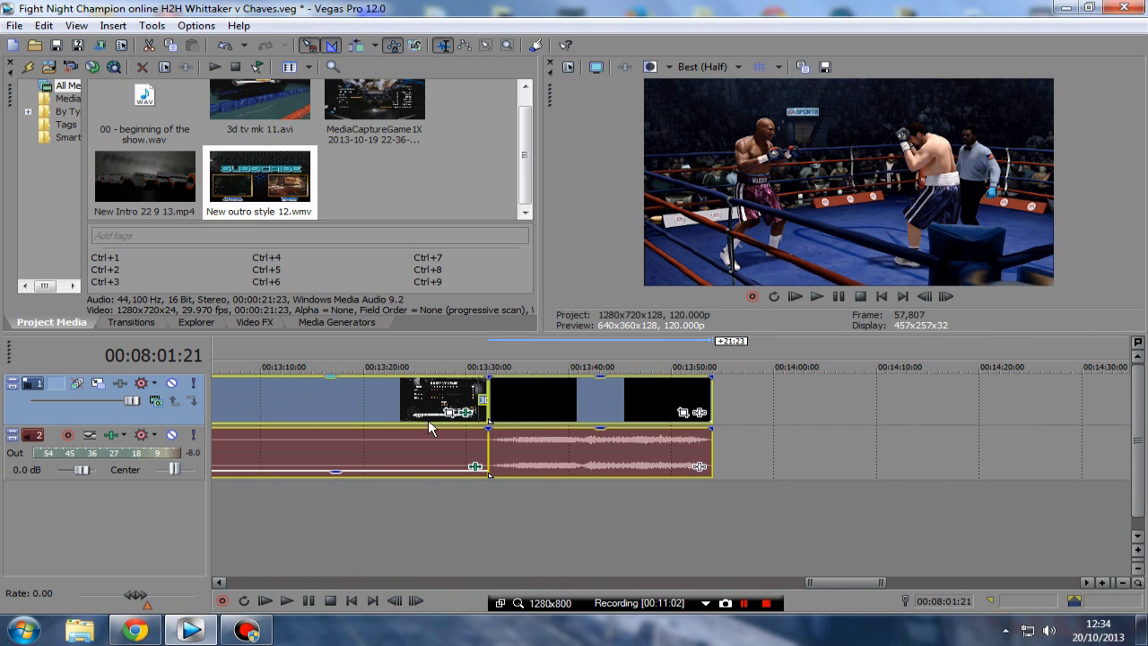
Group the selected events together with Group > Create New.
right_click(367, 399)
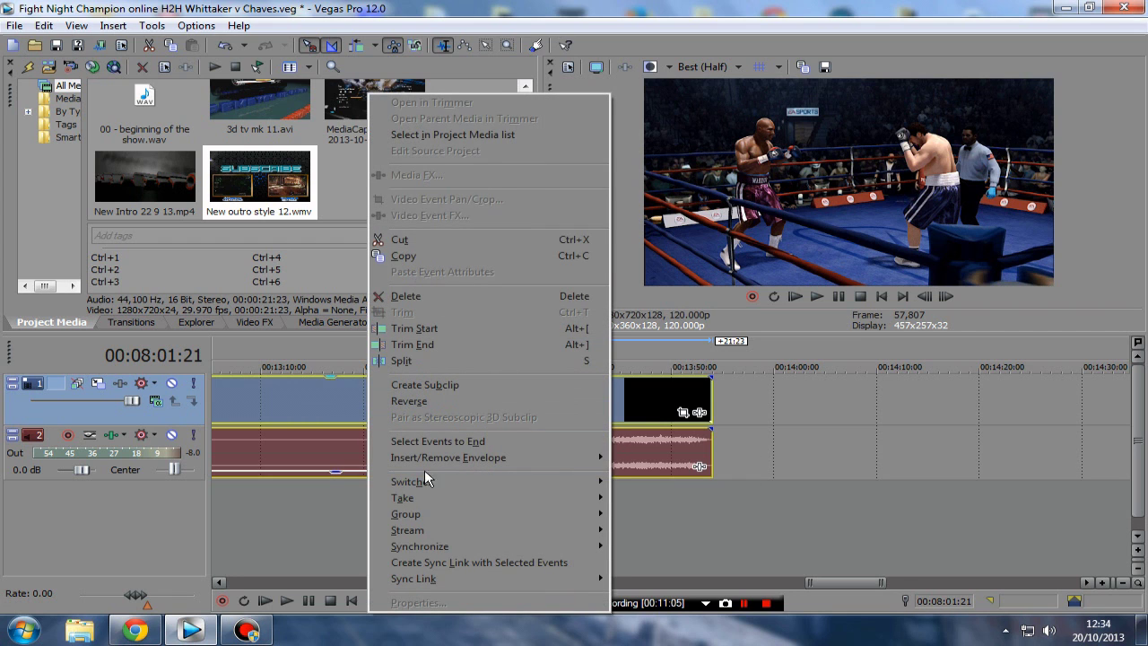
mouse_move(431, 513)
click(638, 516)
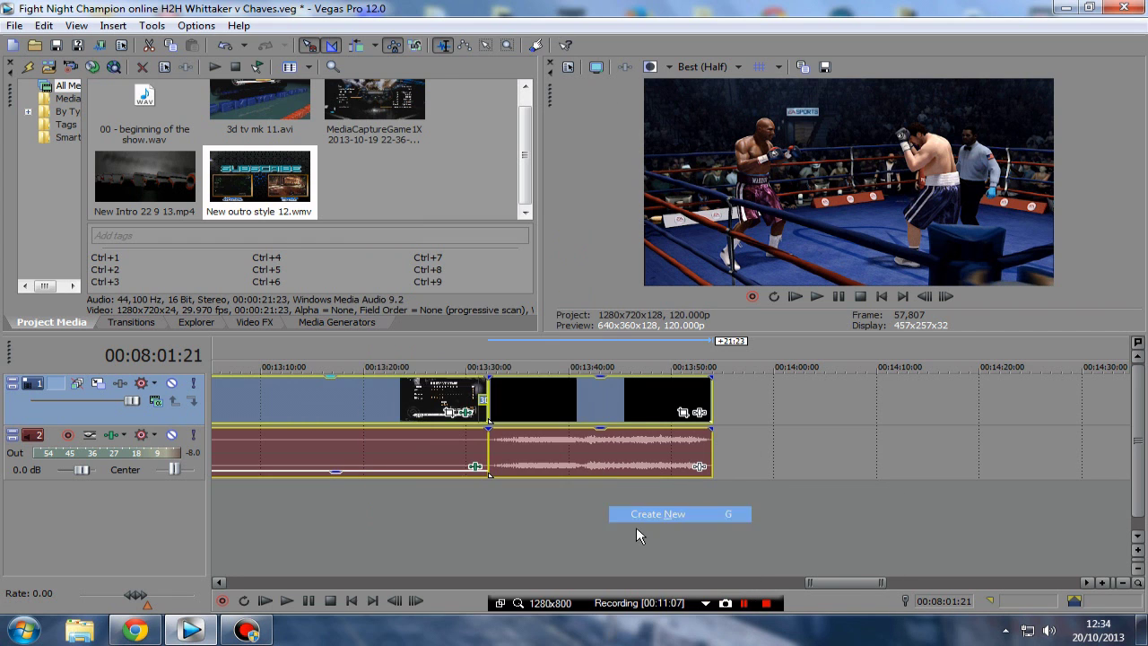
drag(848, 582, 548, 582)
drag(484, 599, 260, 587)
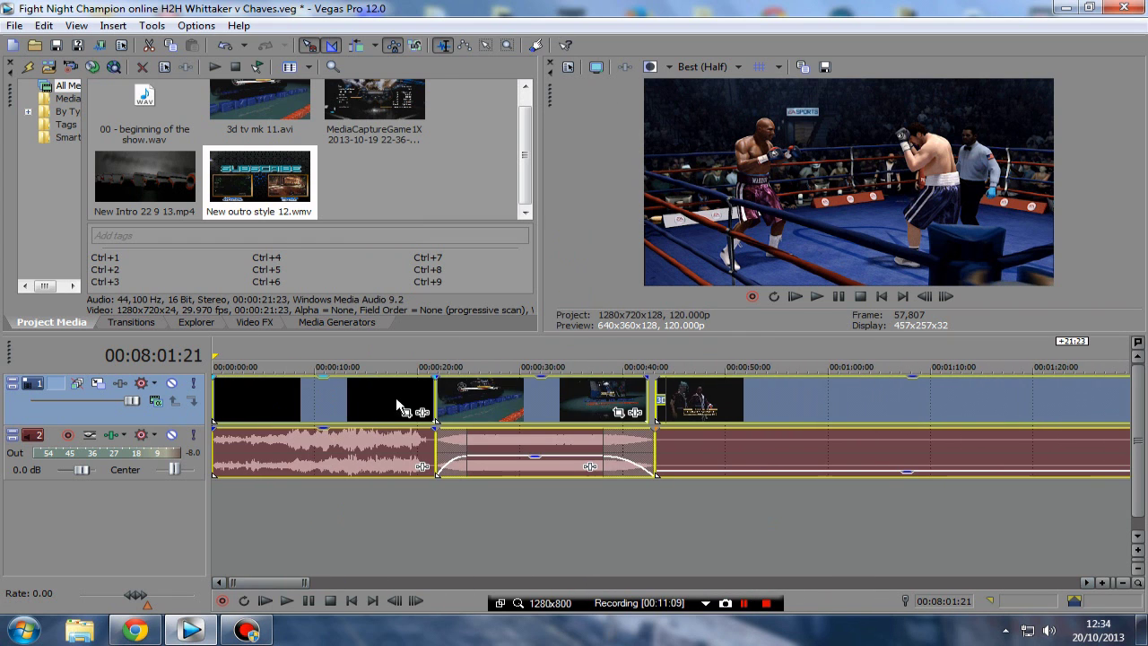
drag(444, 394, 346, 399)
Line the long gameplay audio event up with its video clip, then zoom out to the whole project.
click(844, 456)
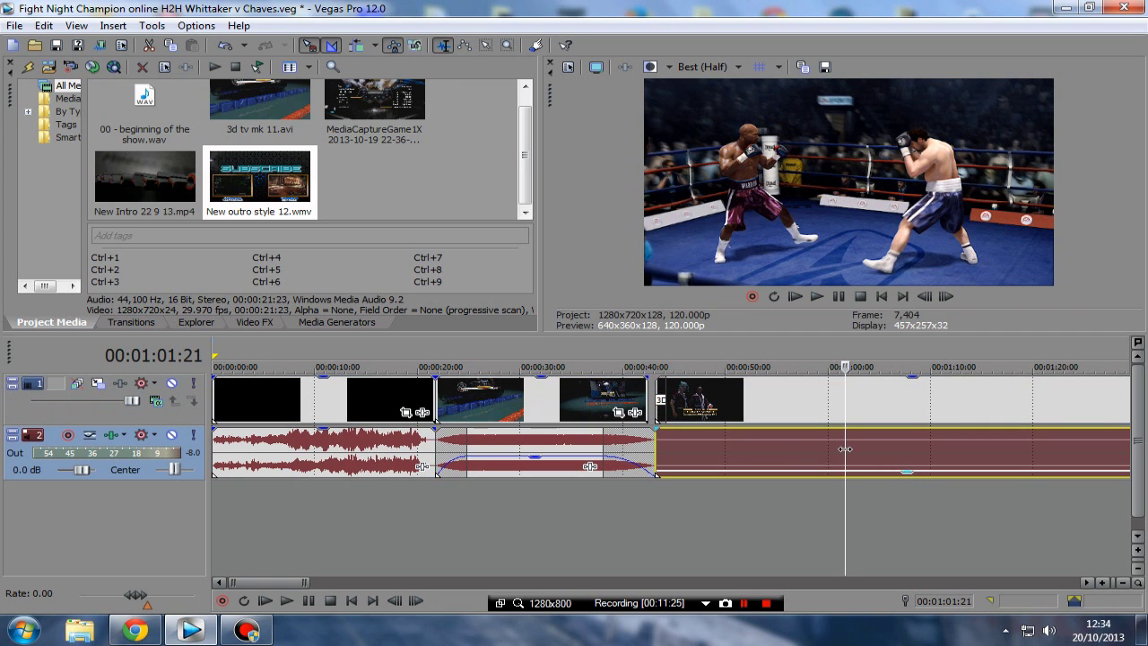
mouse_move(866, 449)
mouse_down()
mouse_move(886, 452)
mouse_move(870, 454)
mouse_up()
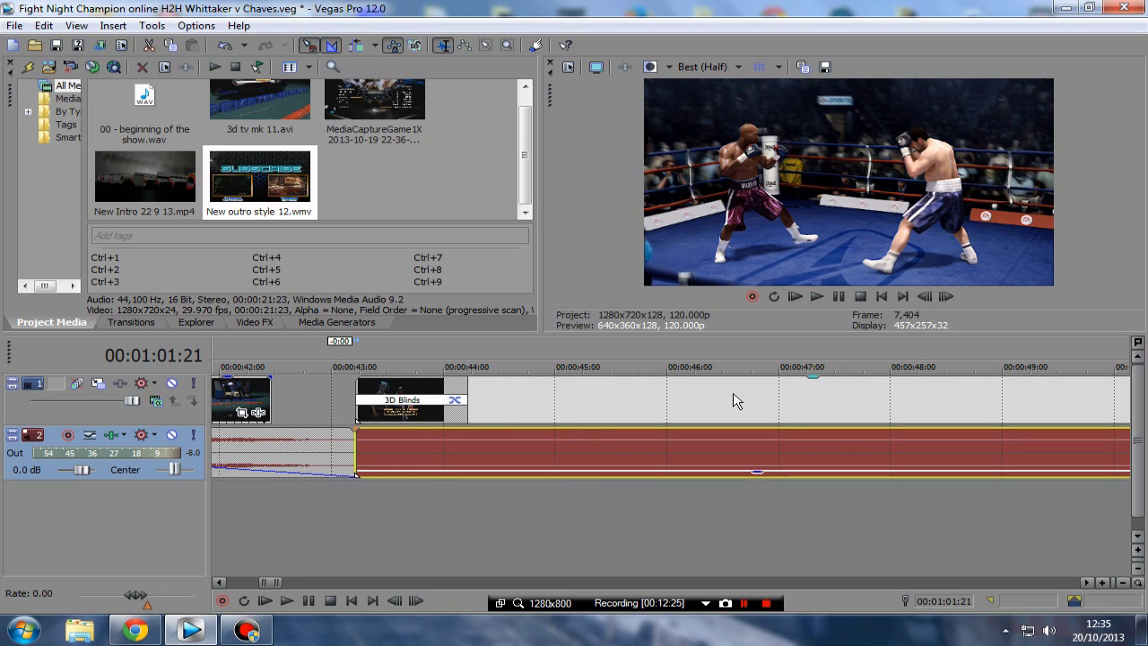
double_click(270, 580)
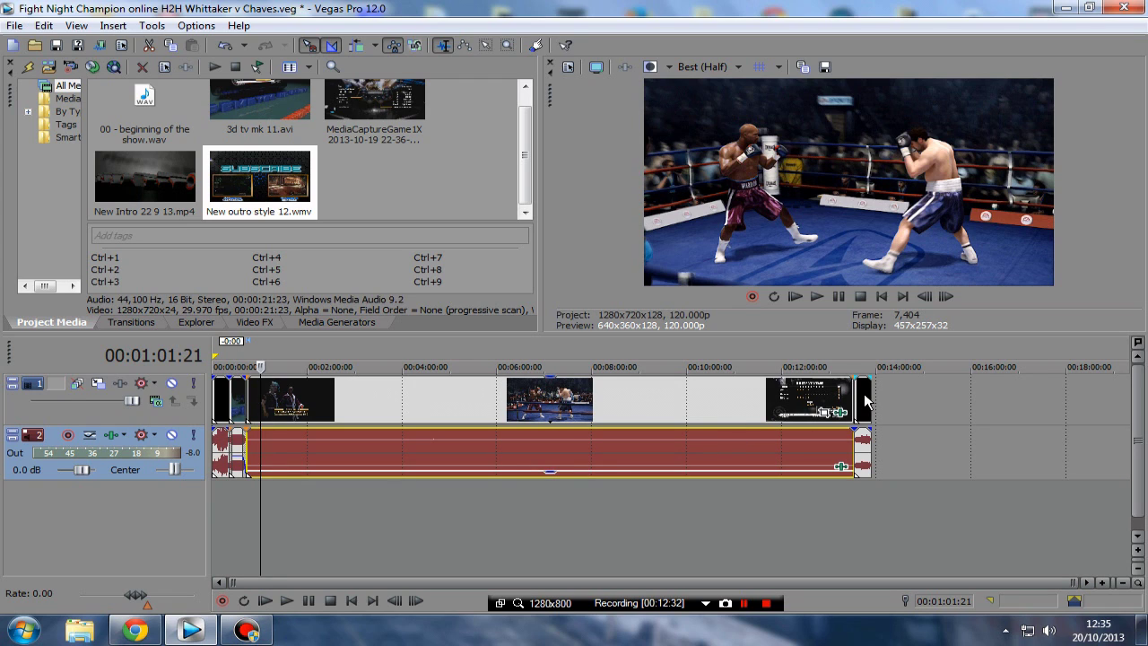
Play the outro transition from 00:13:20:29, then park the playhead at 00:13:40:08 in the outro.
click(839, 346)
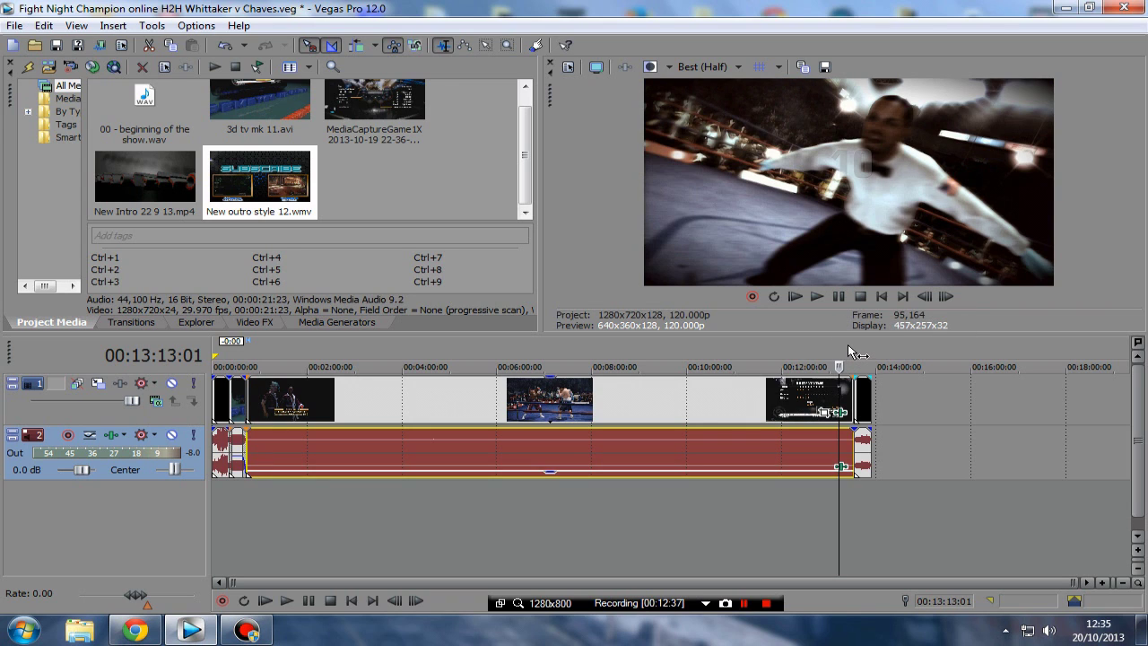
click(847, 344)
click(843, 344)
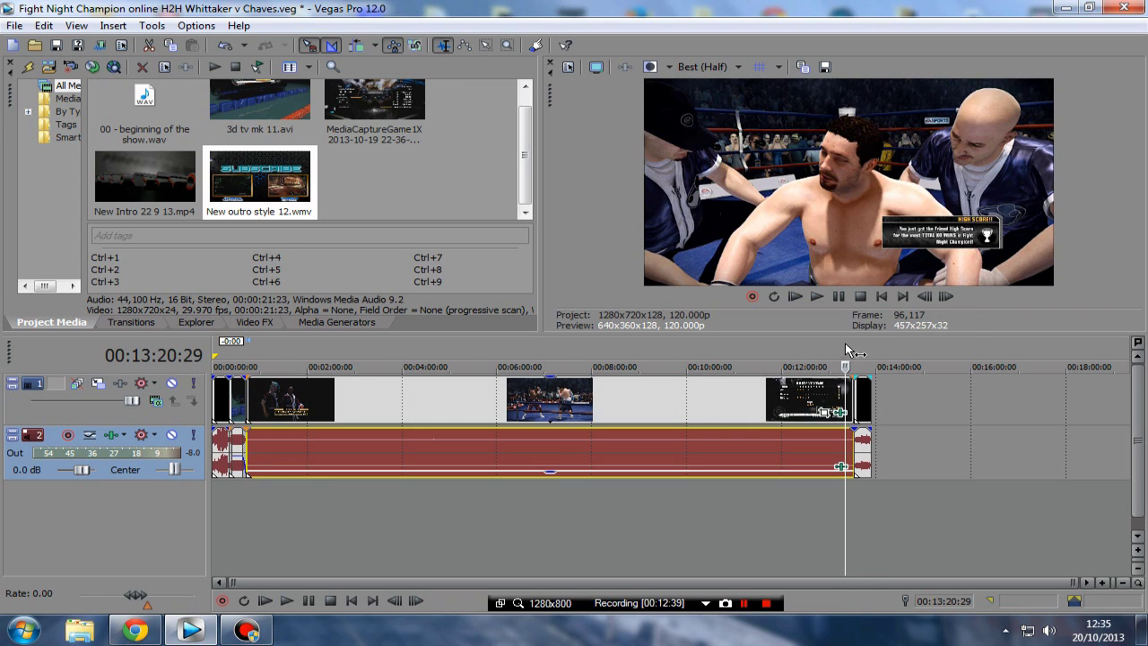
key(space)
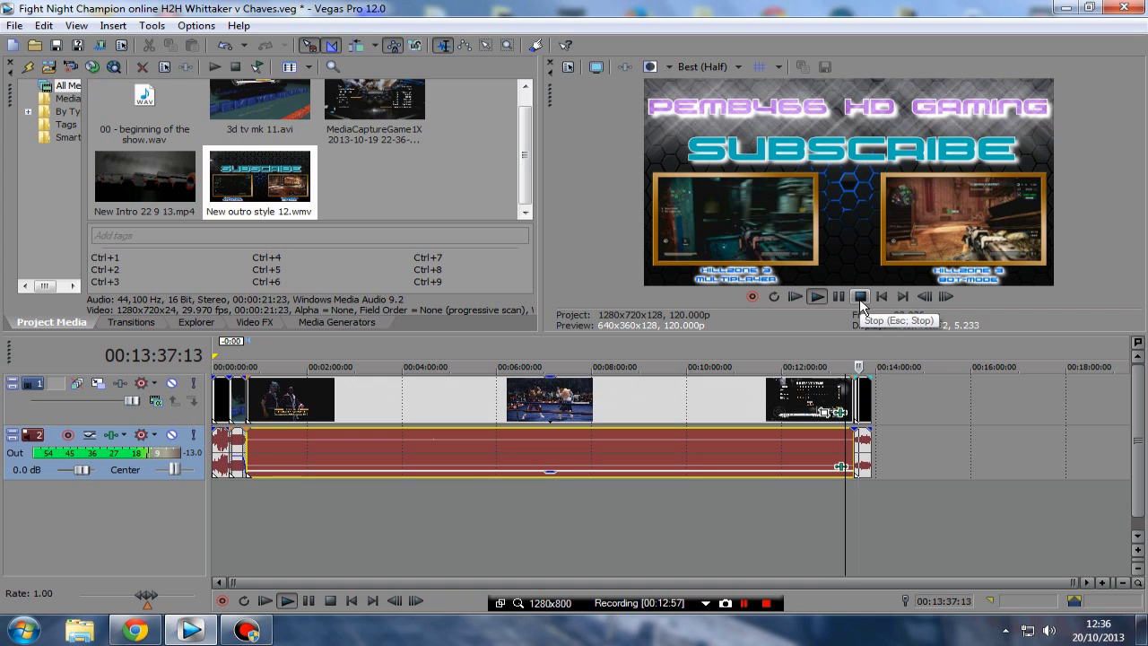
click(860, 300)
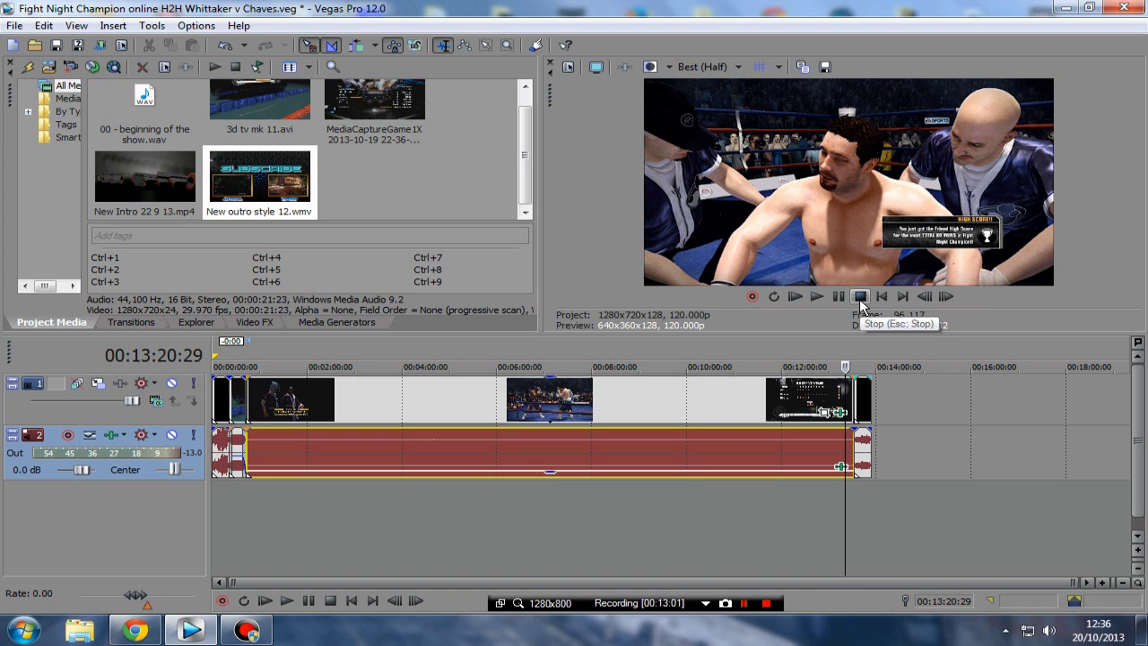
click(860, 342)
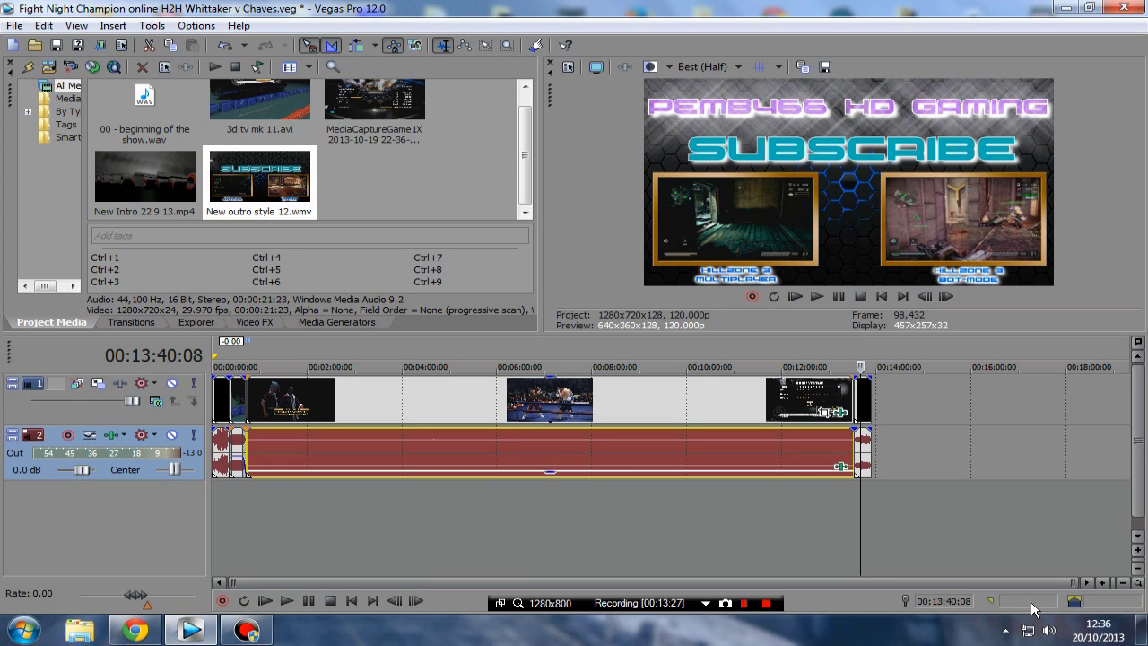
drag(1073, 582, 843, 594)
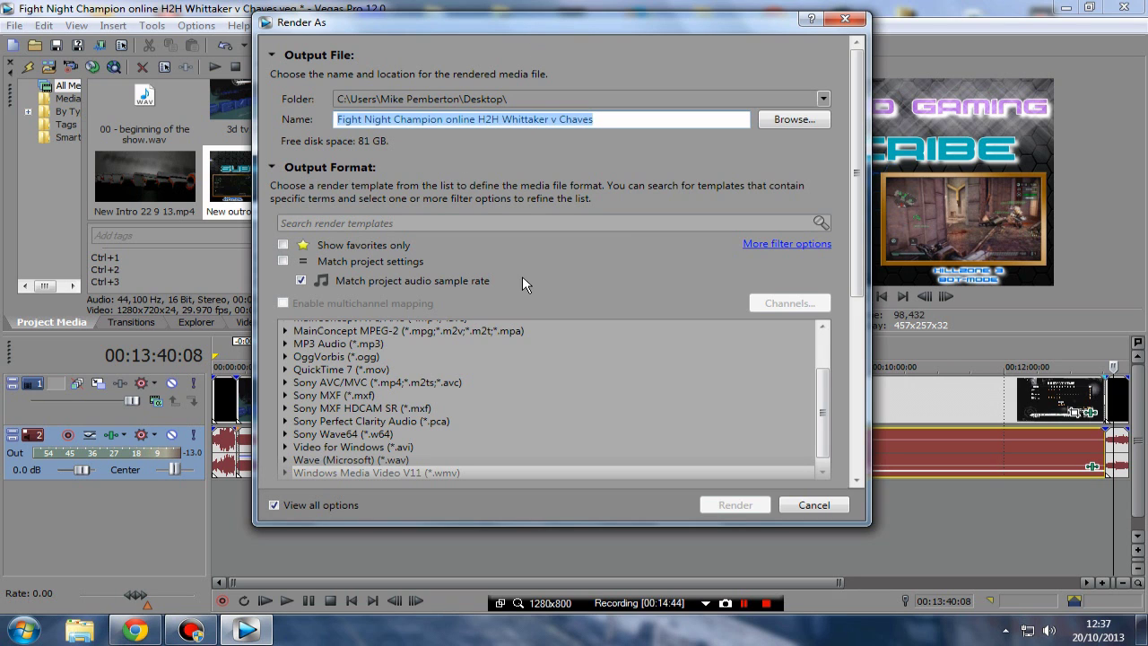
Pick Windows Media Video V11's 6 Mbps HD 720-30p Video template (1280x720, 29.970 fps).
scroll(847, 291, down, 3)
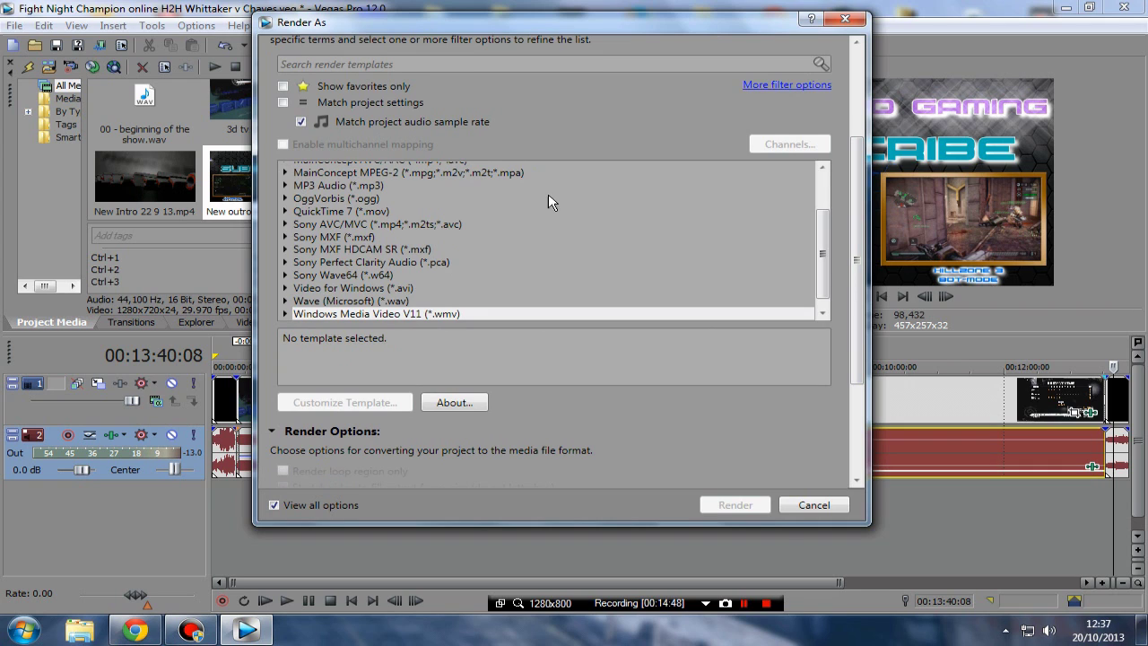
scroll(827, 238, down, 1)
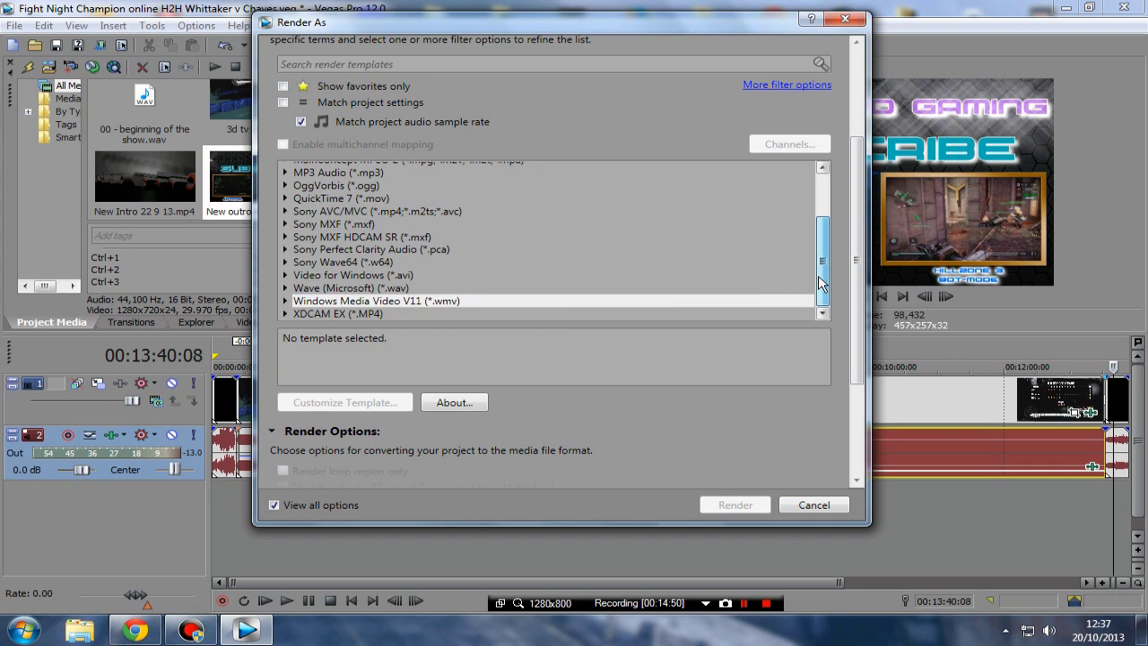
click(283, 301)
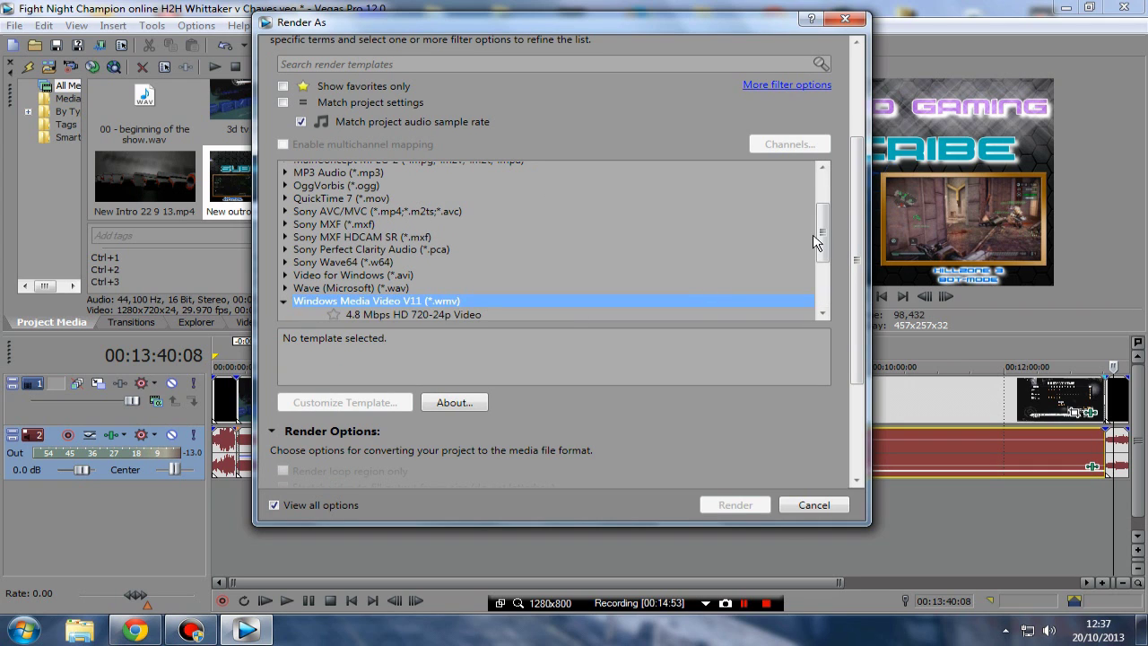
drag(816, 240, 808, 305)
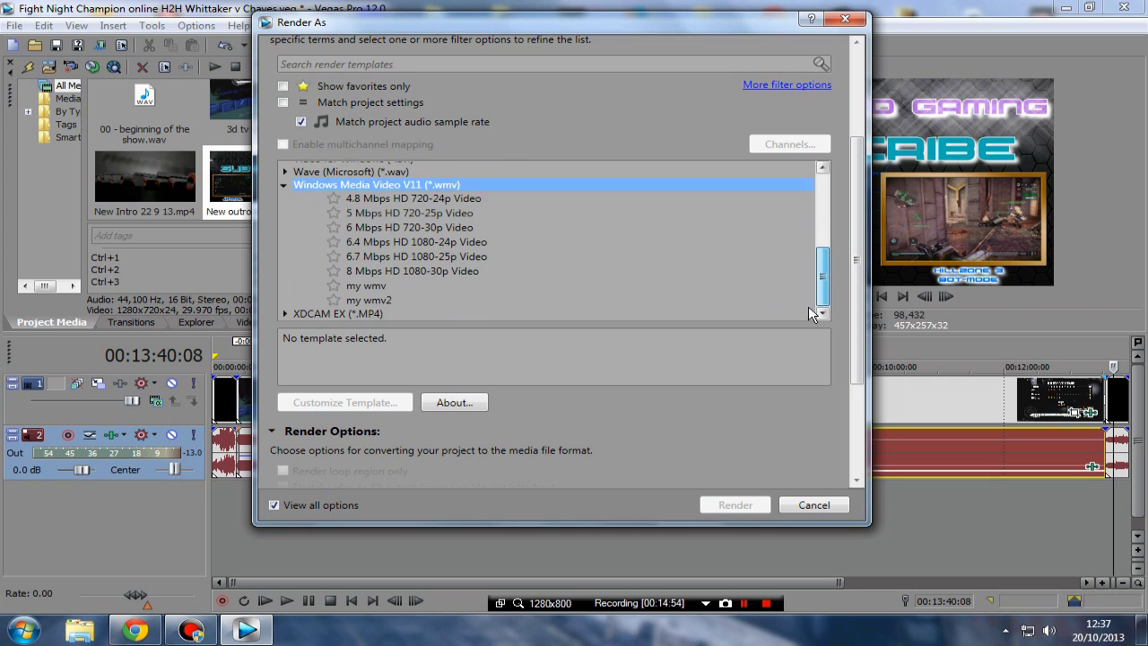
click(404, 227)
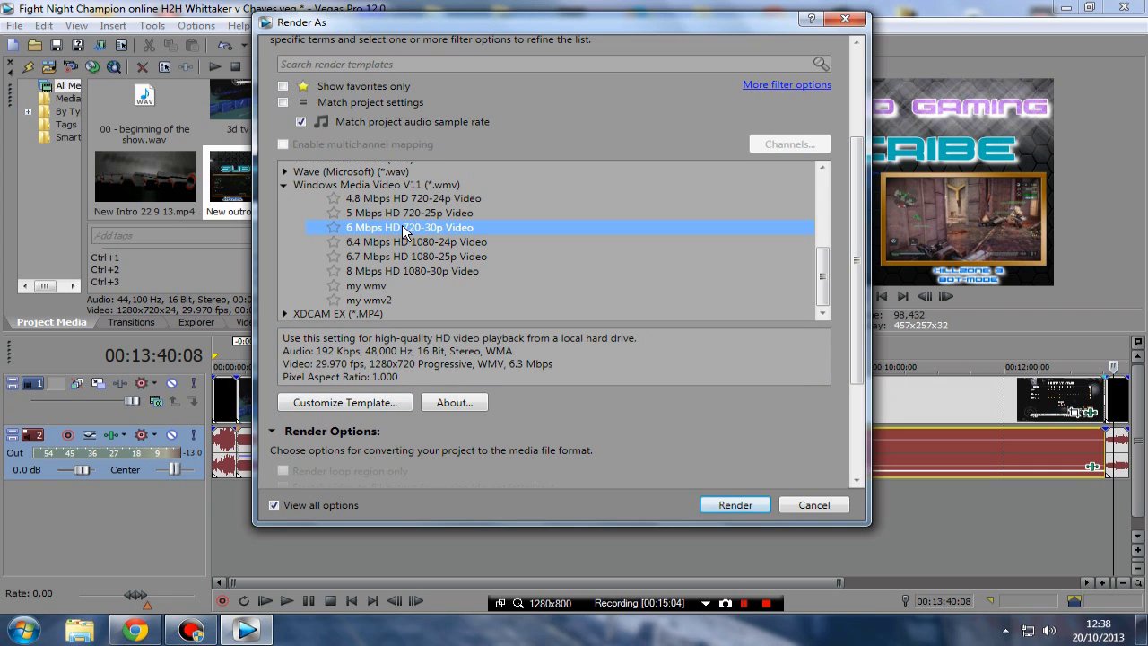
Load the saved custom 'new wmv' template in the template customization window.
click(333, 402)
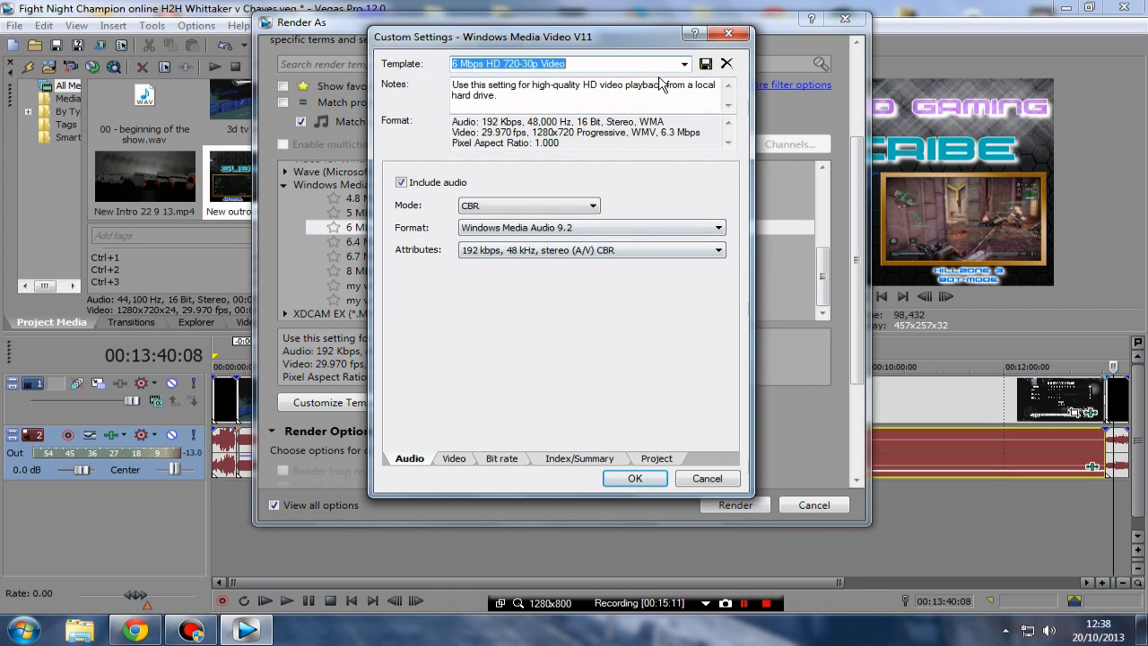
click(684, 64)
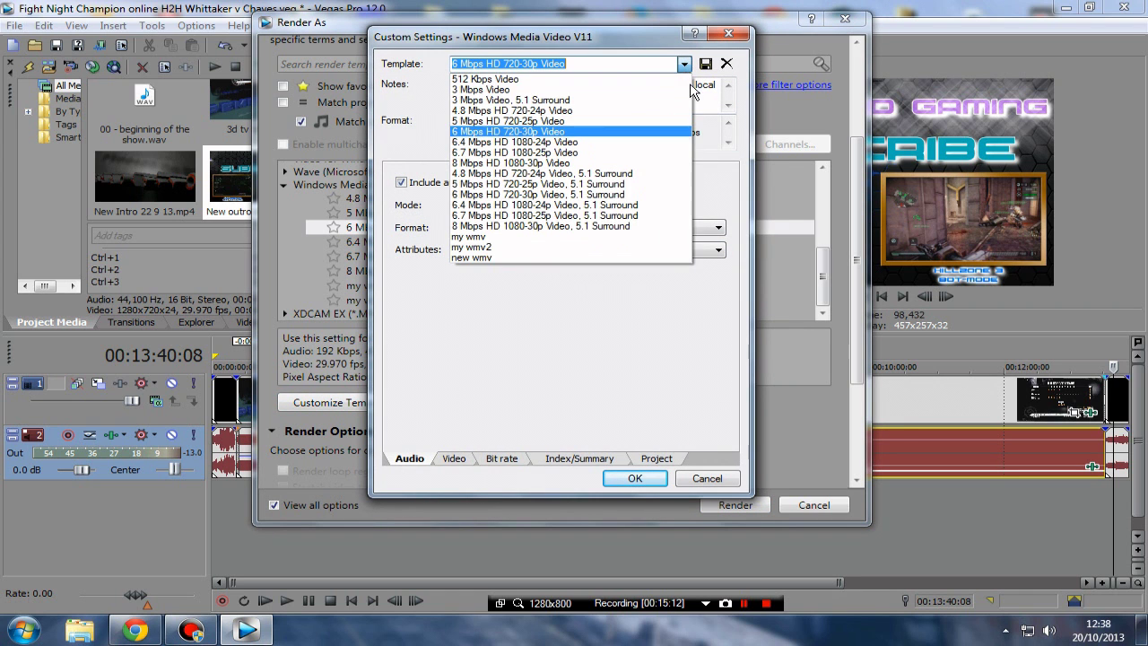
click(478, 259)
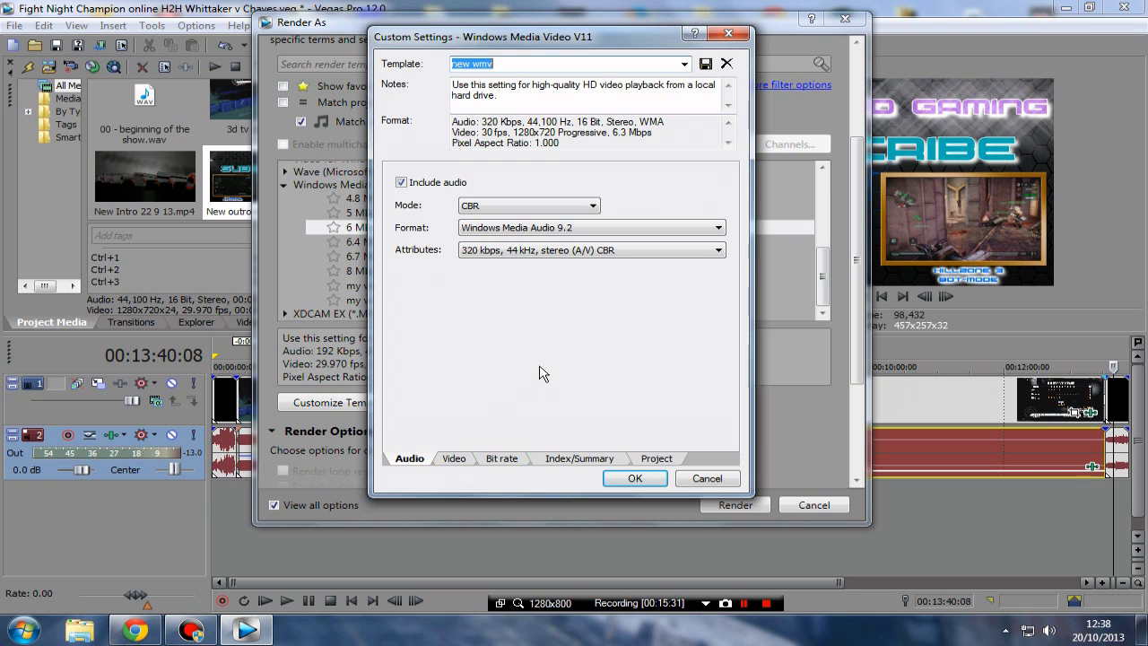
Review the Video, Bit rate and Project settings, lower video quality to 40%, and confirm.
click(454, 459)
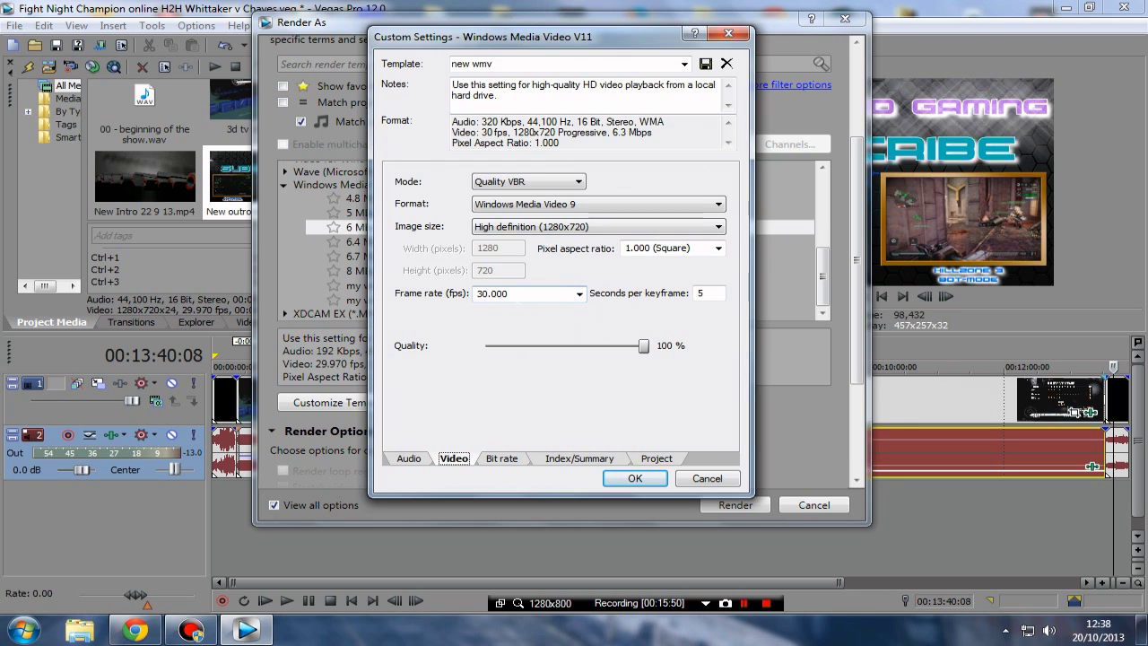
click(502, 459)
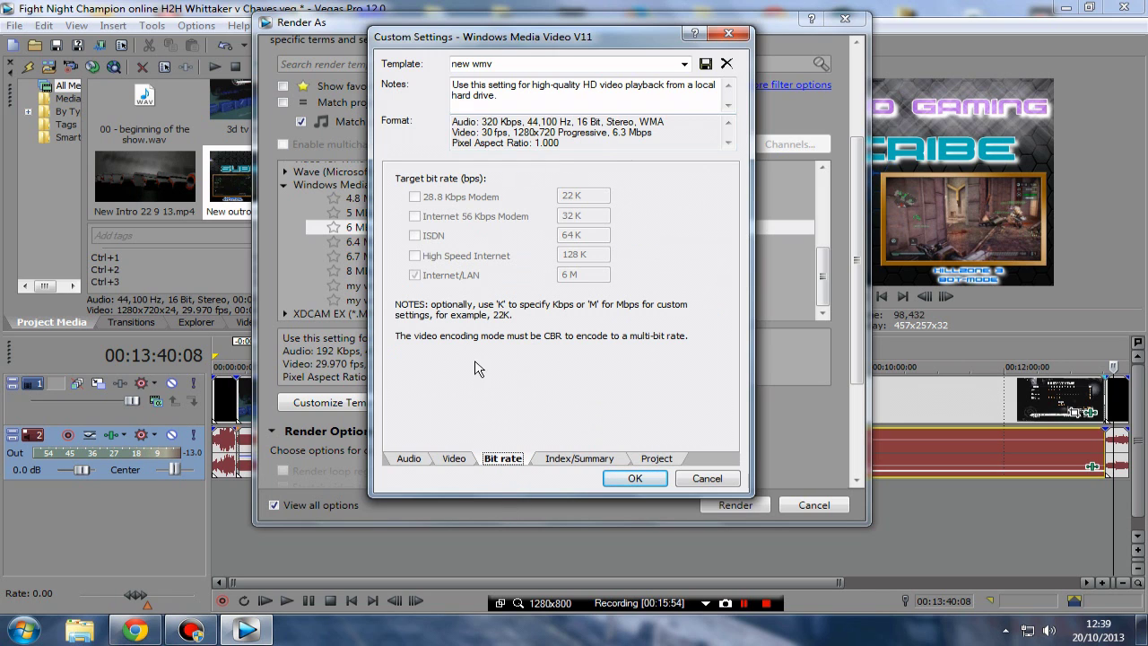
click(455, 459)
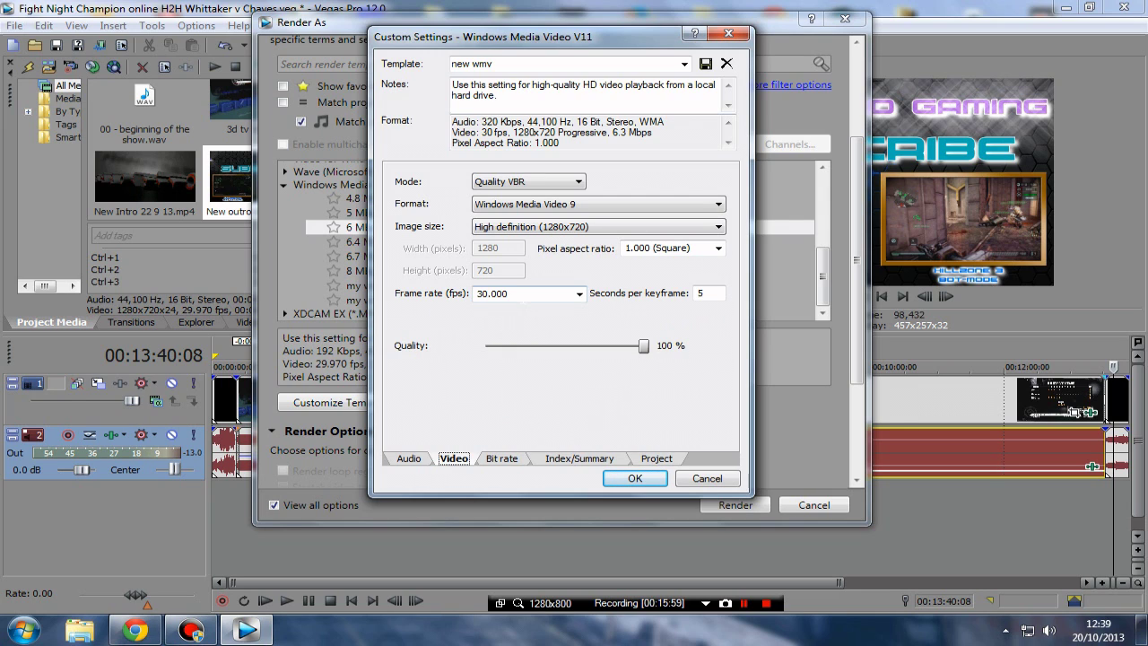
drag(643, 346, 713, 363)
click(655, 459)
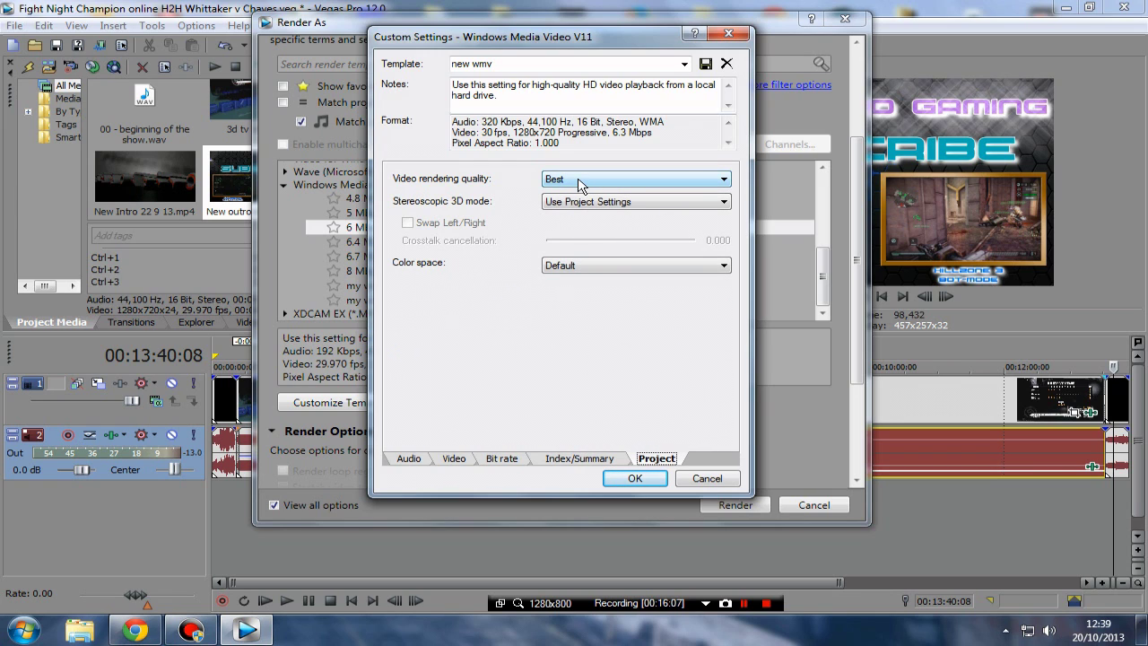
click(626, 478)
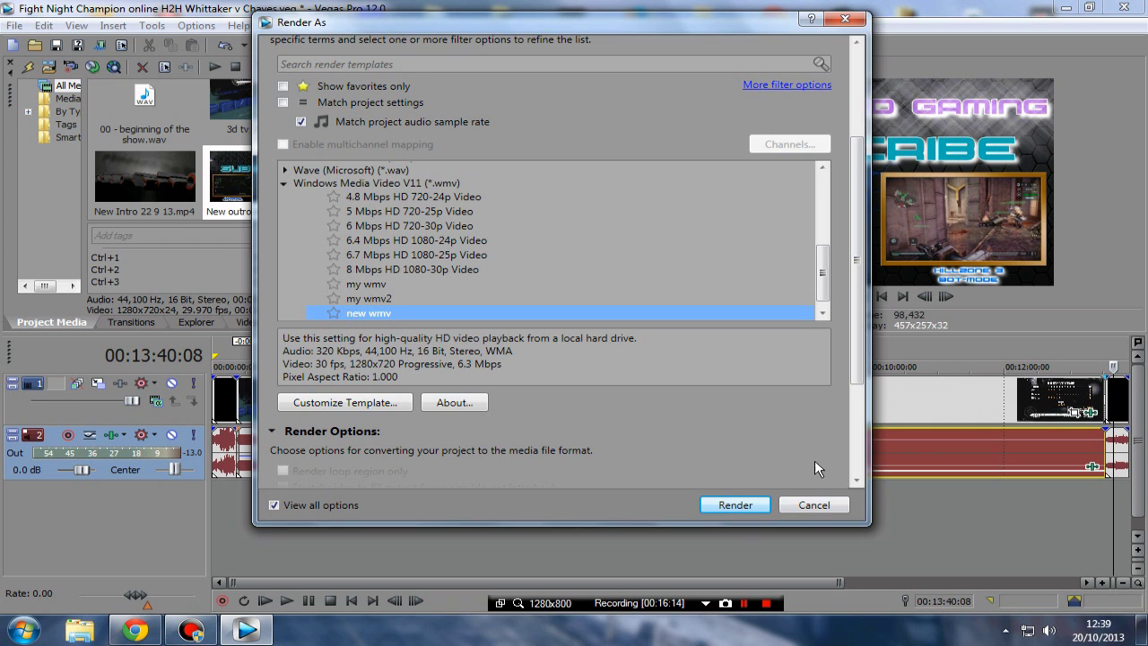
Review the remaining Render As options, then cancel the dialog without rendering.
drag(859, 360, 865, 421)
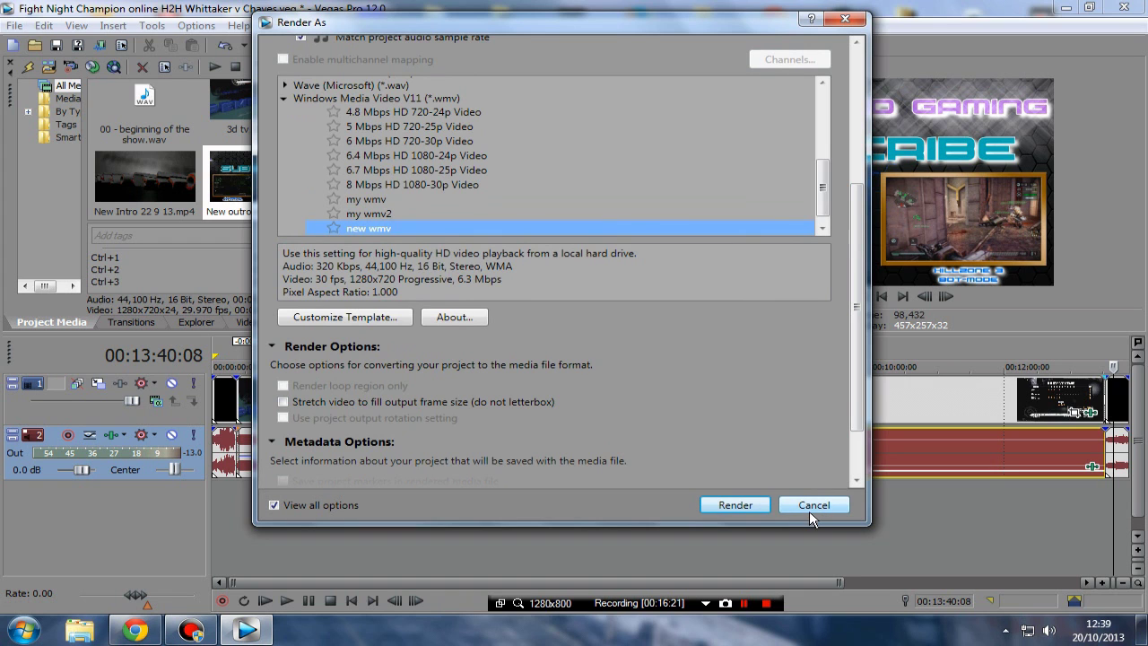
click(812, 504)
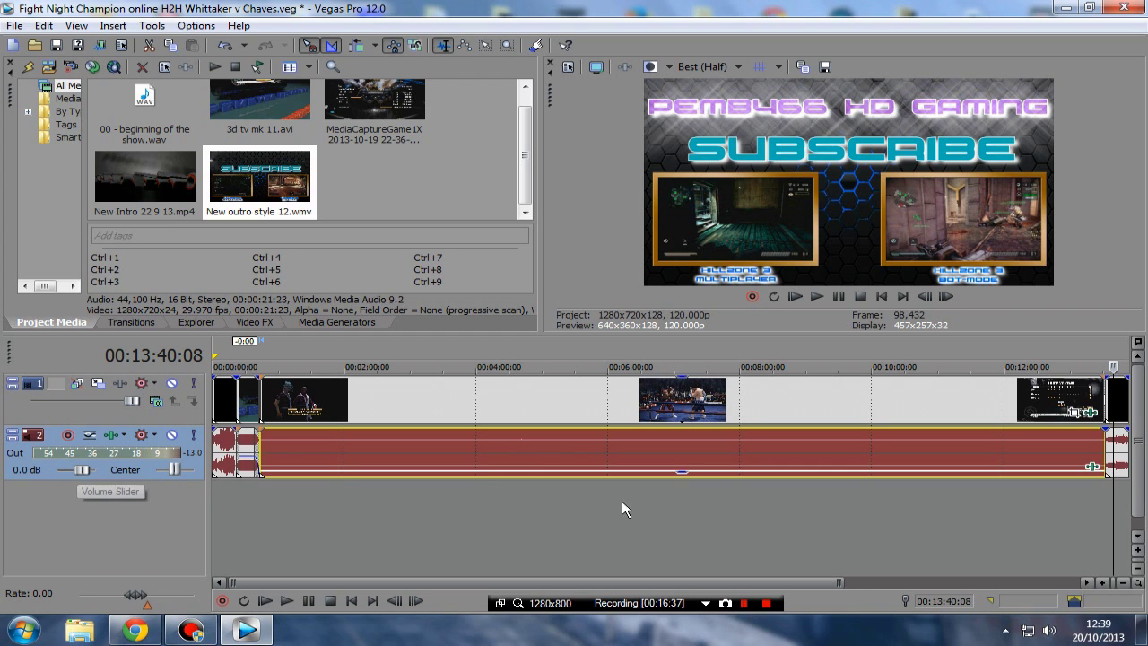
Jump to 00:06:47:26 in the boxing footage and read the audio event's -18.8 dB gain.
mouse_move(680, 481)
click(660, 455)
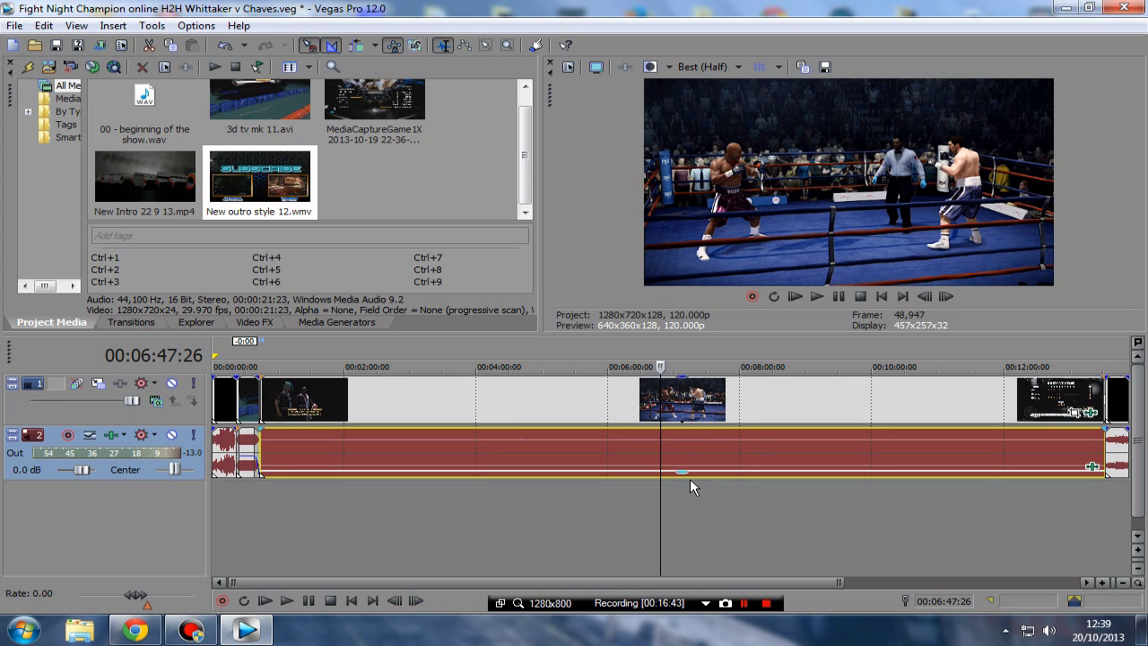
mouse_move(684, 478)
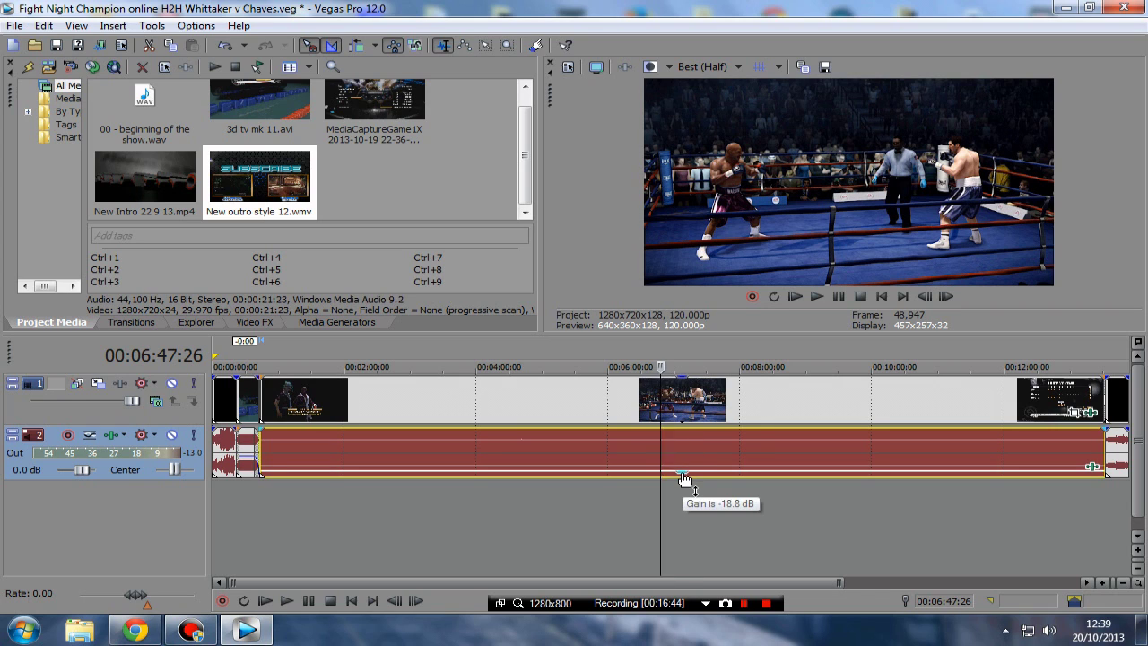